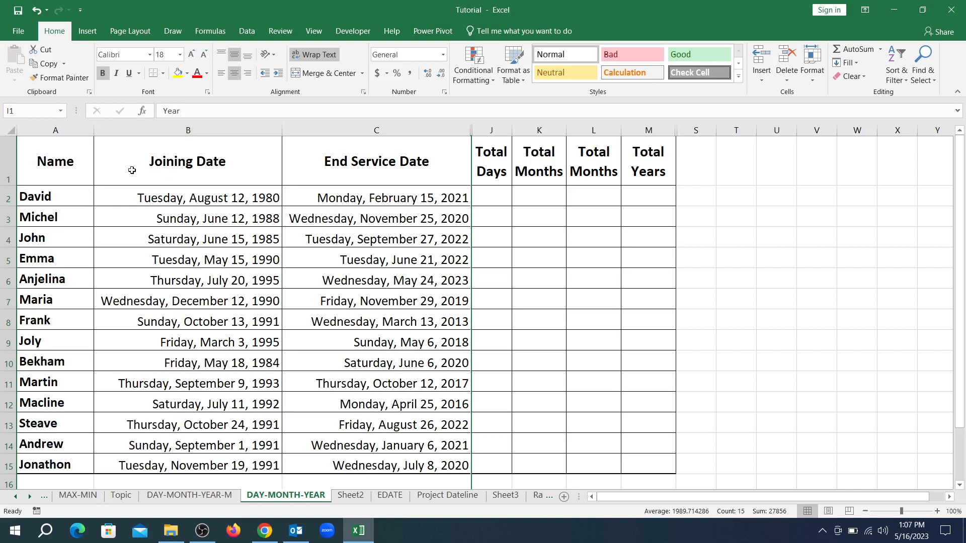
left_click(75, 176)
key("Right")
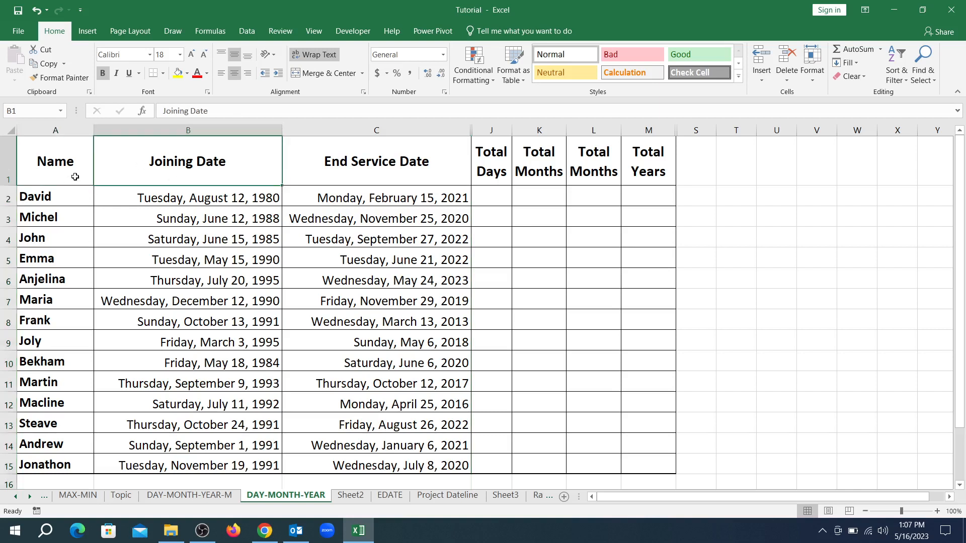
left_click(317, 173)
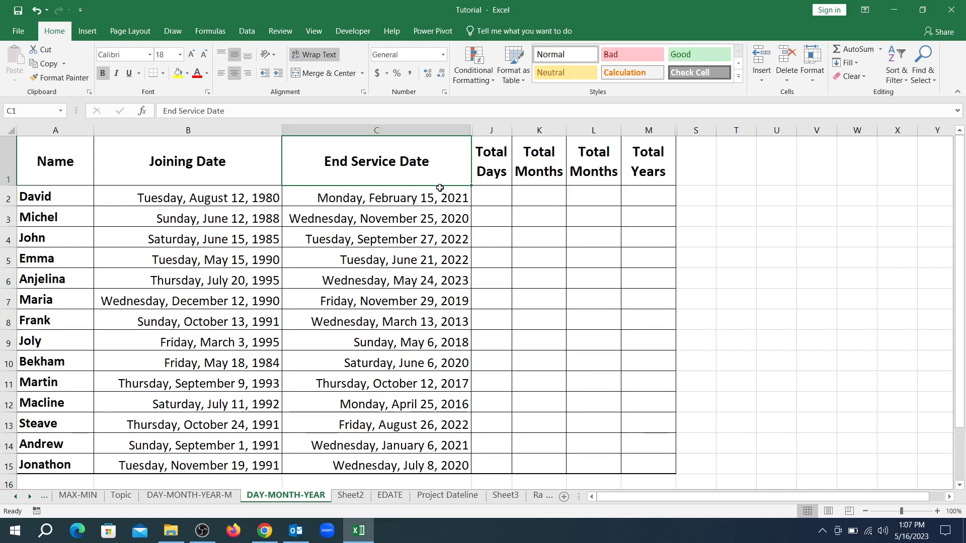
- Enter a DAYS formula in J2, accepting the suggested correction =DAYS(CT2,B2), and autofit the width of column J
left_click(487, 195)
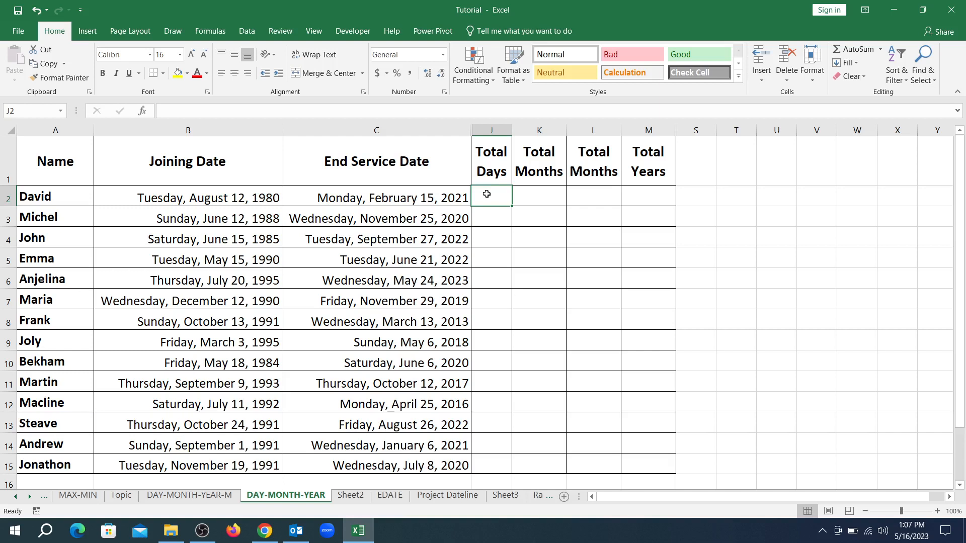
type("=")
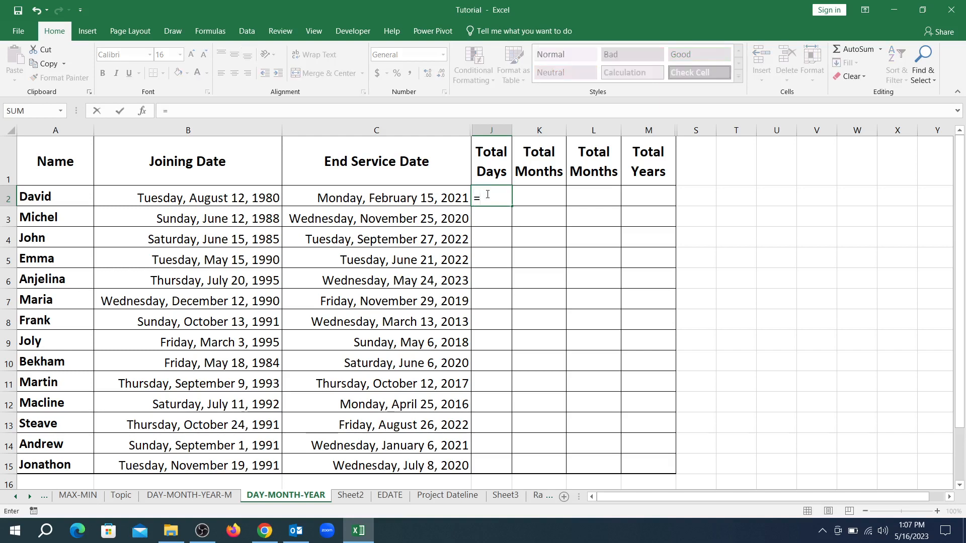
type("DAY")
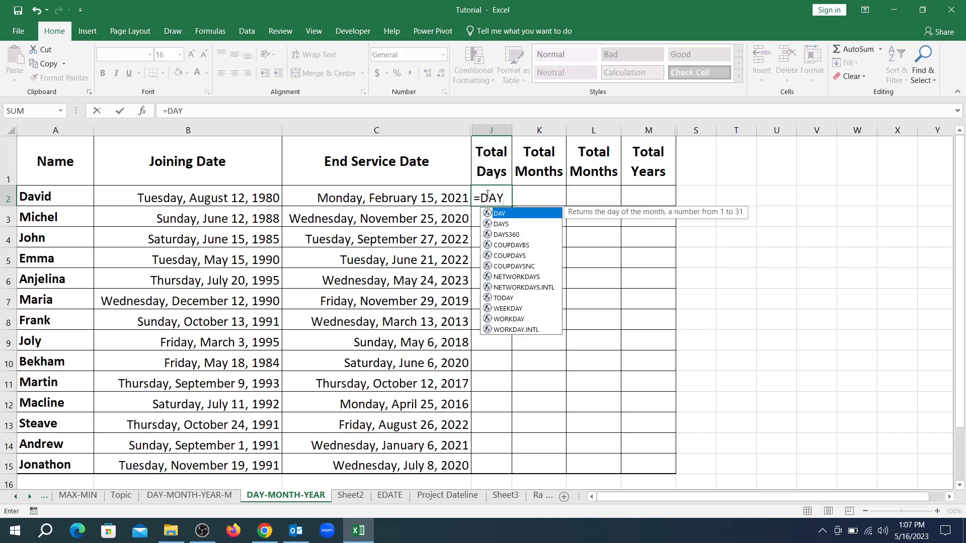
double_click(505, 224)
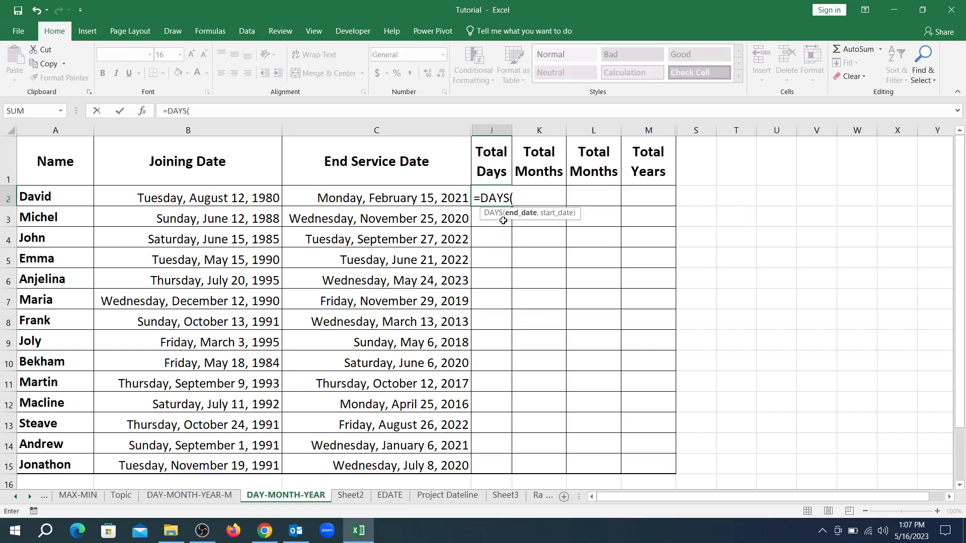
left_click(503, 221)
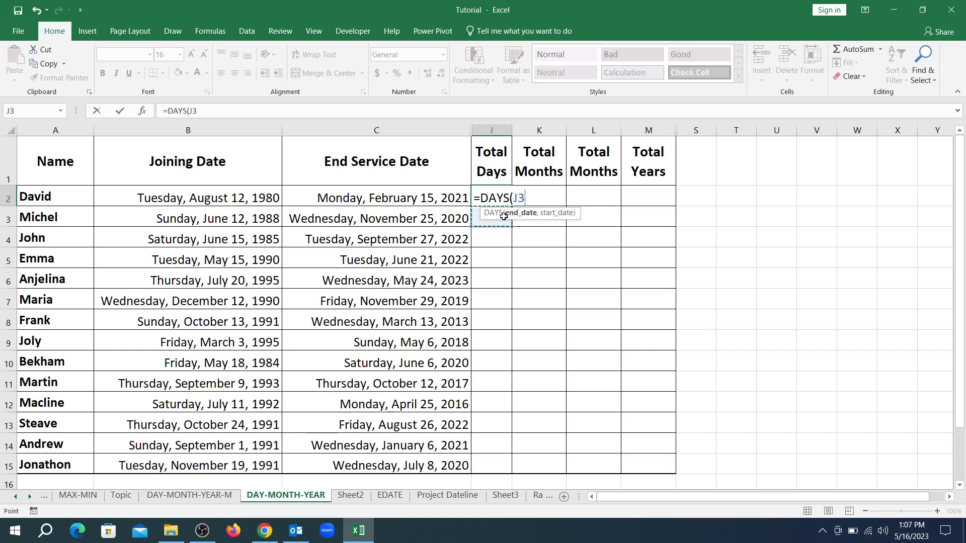
key("BackSpace")
key("BackSpace")
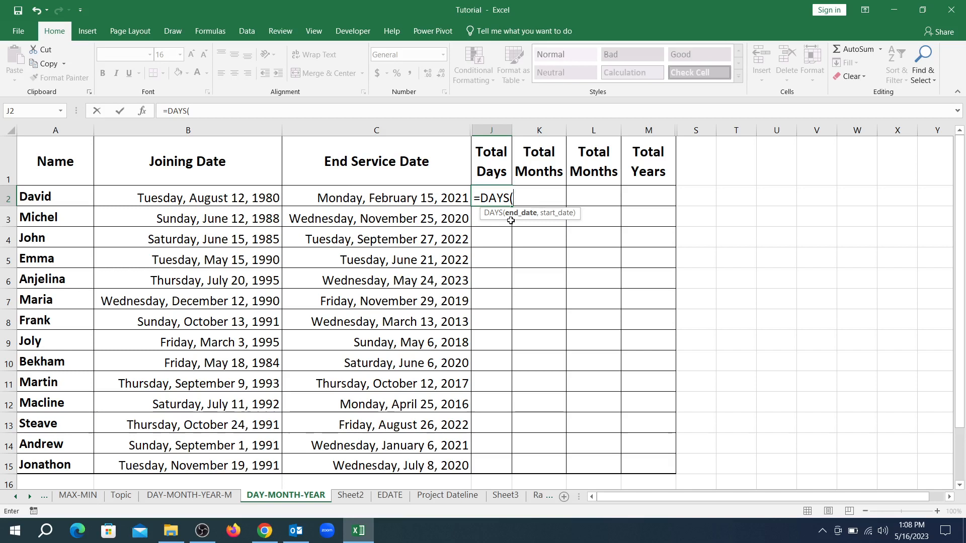
left_click(418, 202)
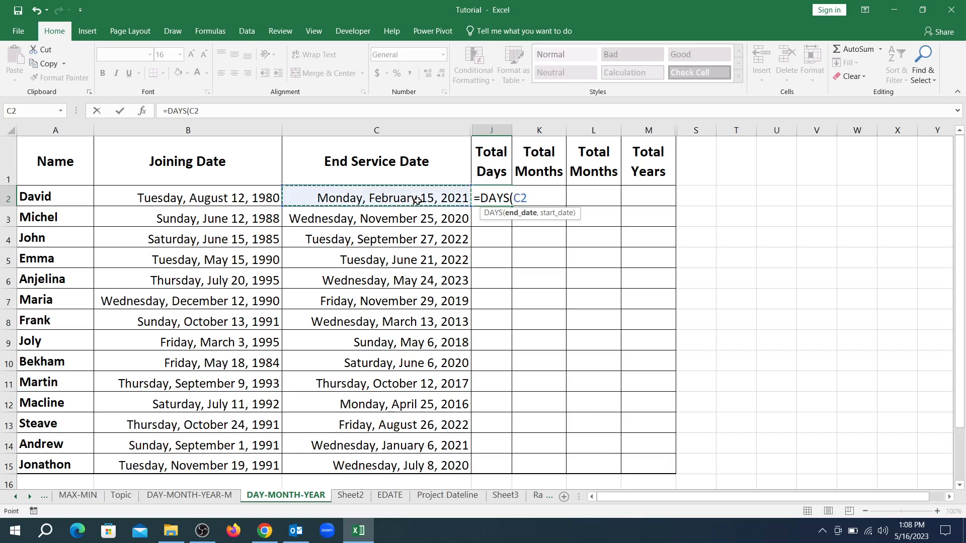
type("T,")
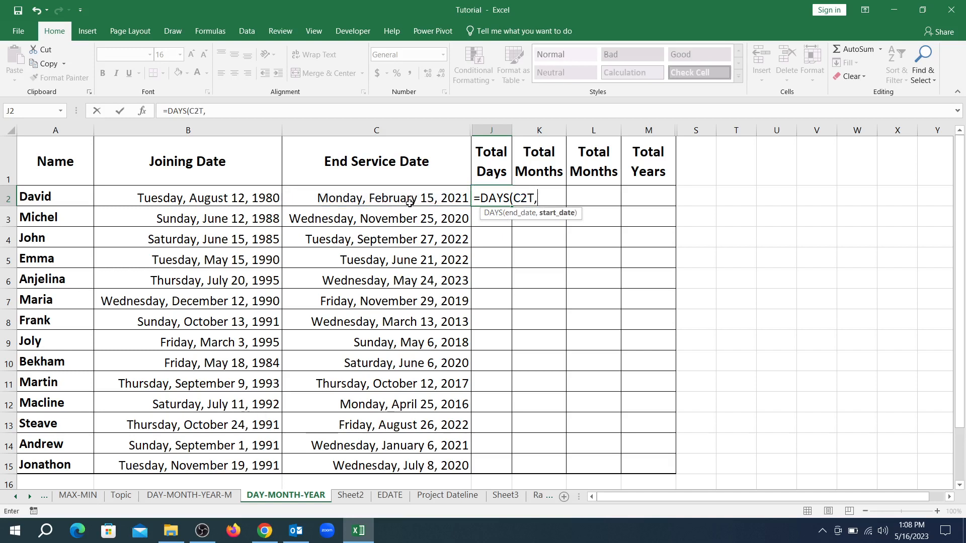
left_click(276, 200)
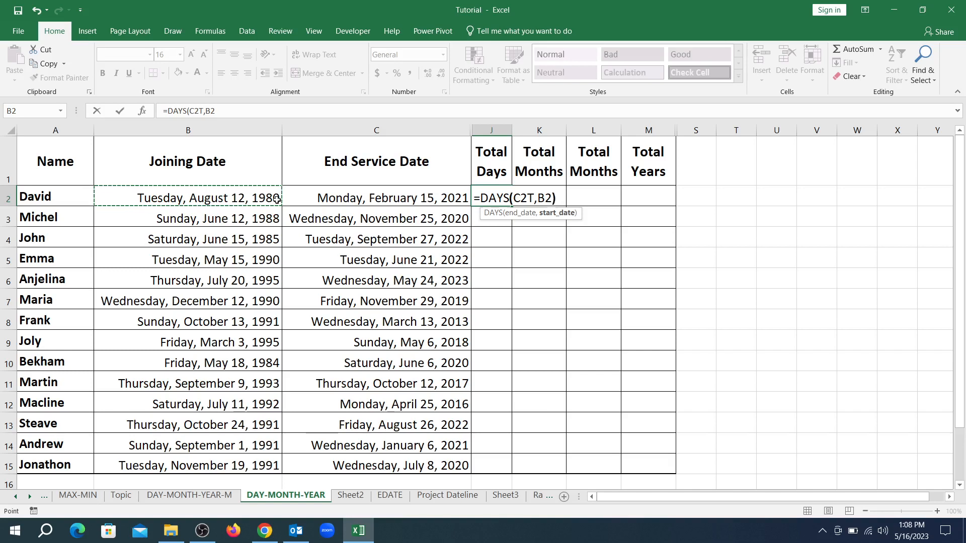
type(")")
key("Return")
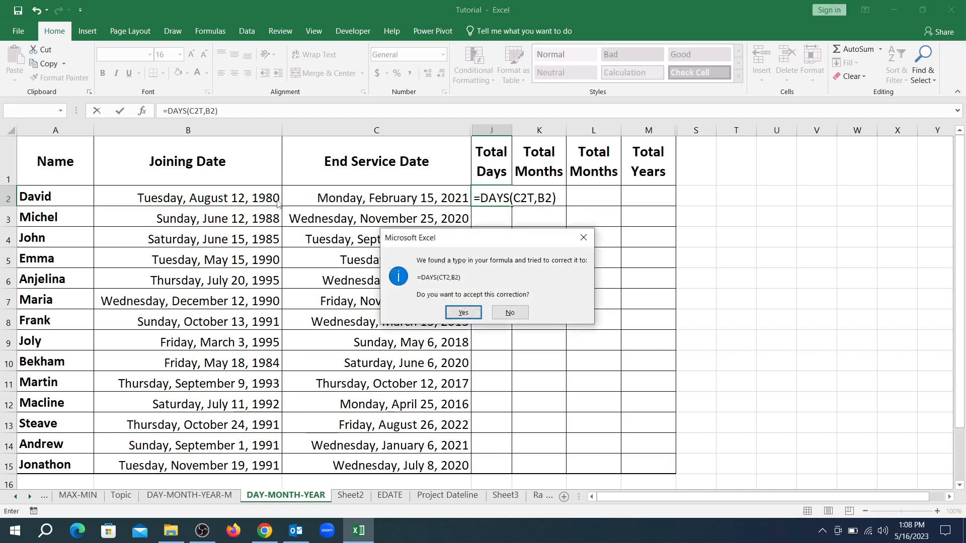
left_click(463, 313)
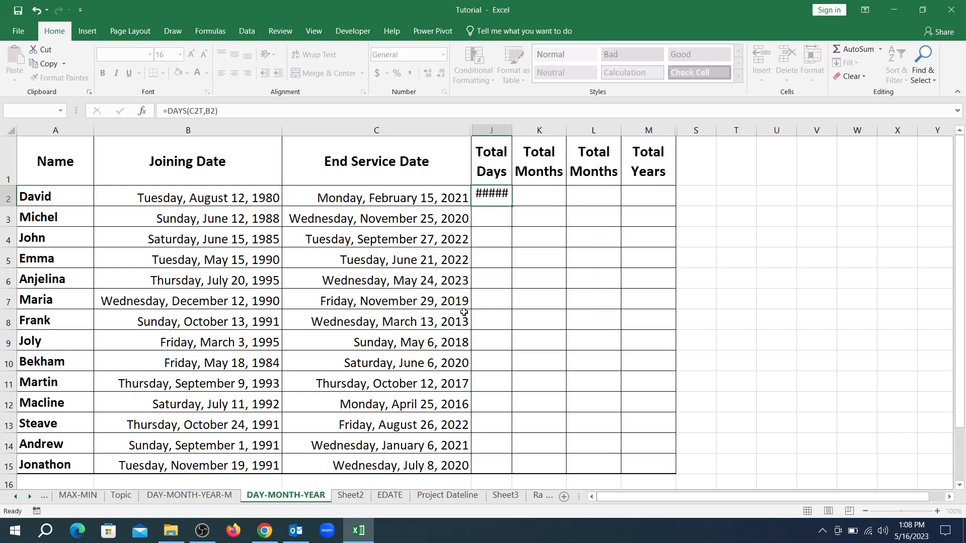
double_click(512, 130)
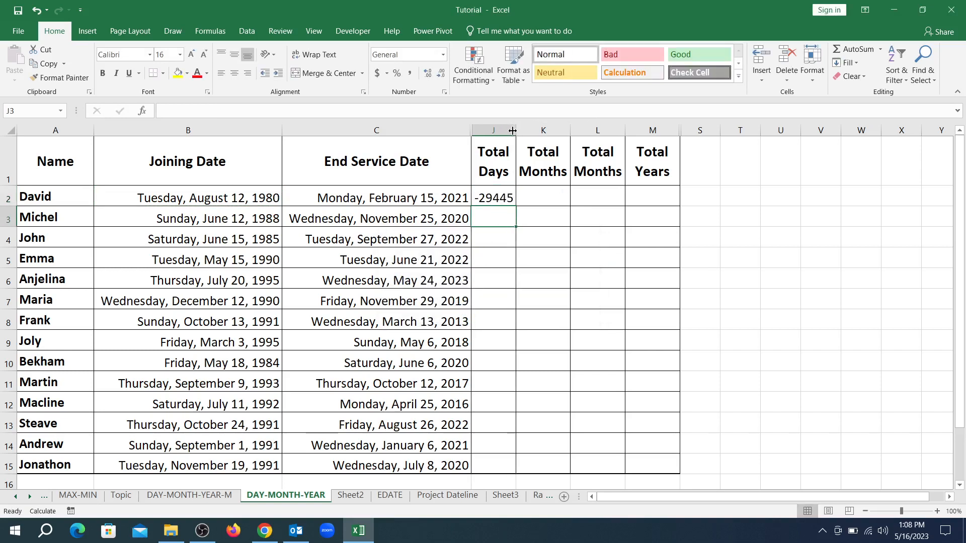
- Correct the formula in J2 to =DAYS(C2,B2) so it uses the end service date and joining date
left_click(490, 195)
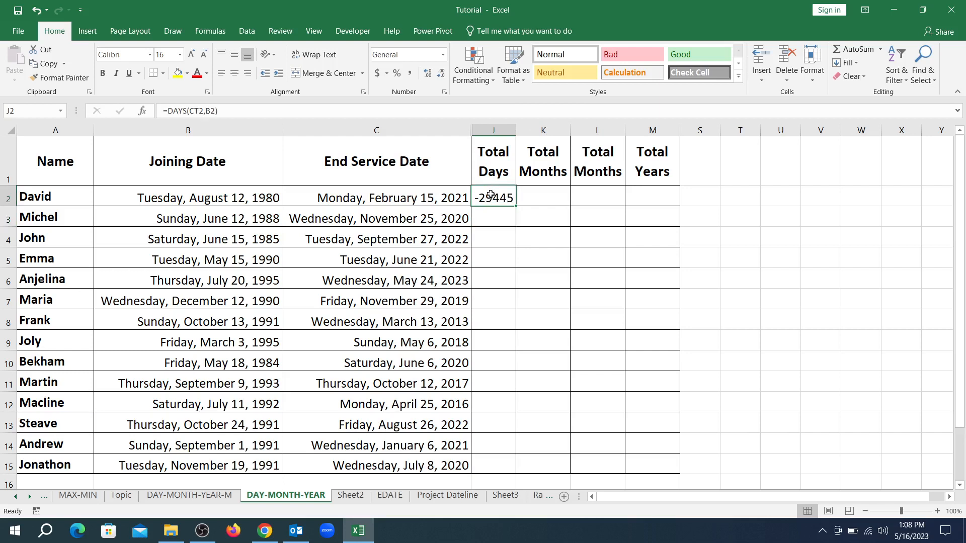
double_click(491, 195)
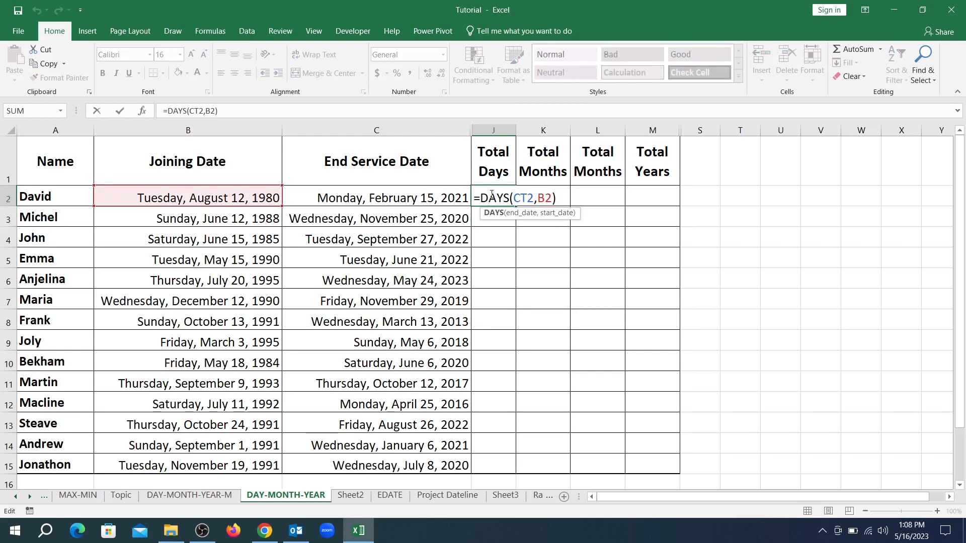
left_click(552, 197)
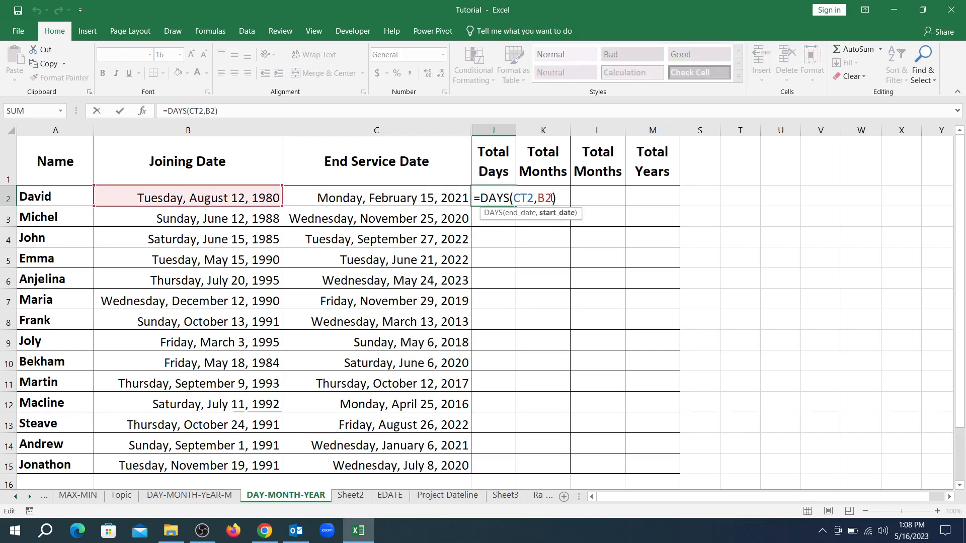
key("BackSpace")
key("BackSpace")
key("BackSpace")
key("BackSpace")
key("BackSpace")
key("BackSpace")
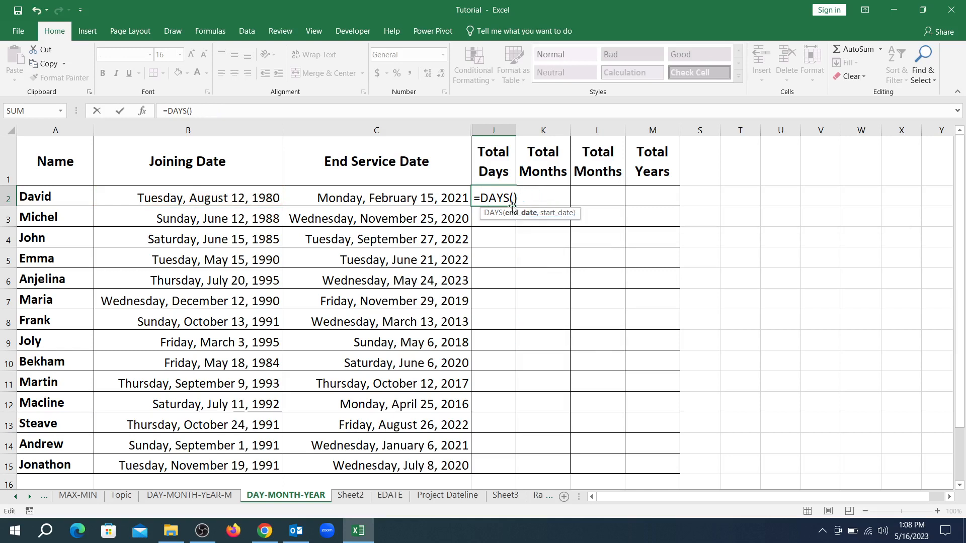
left_click(446, 198)
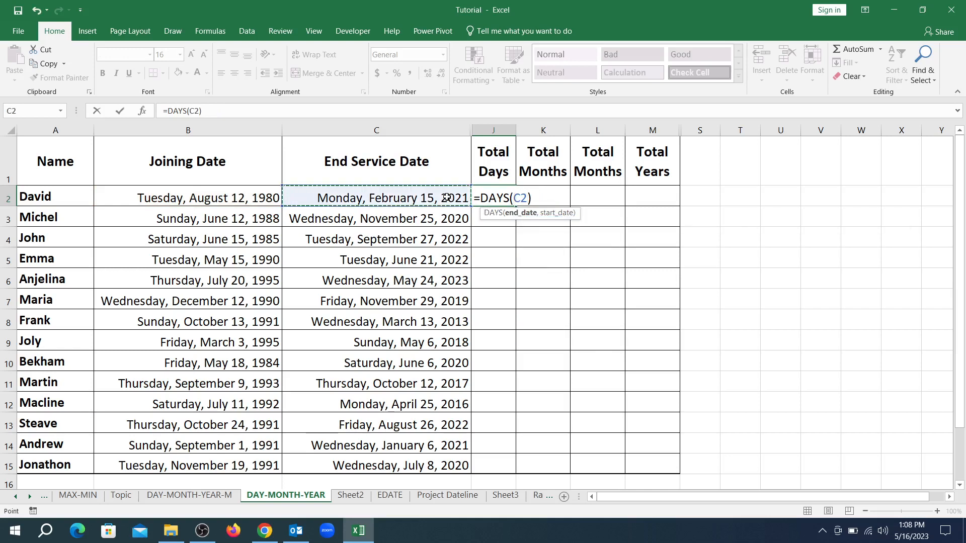
type(",")
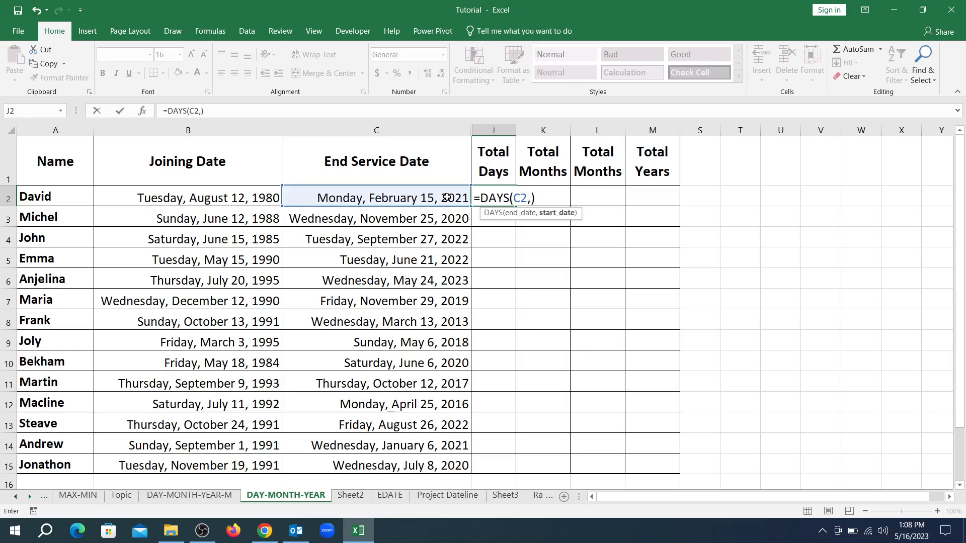
left_click(260, 198)
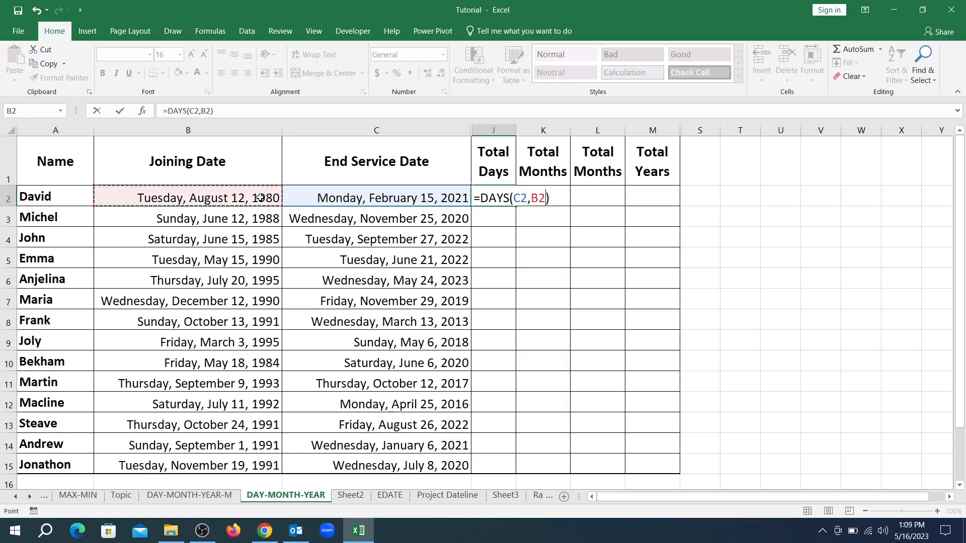
key("Return")
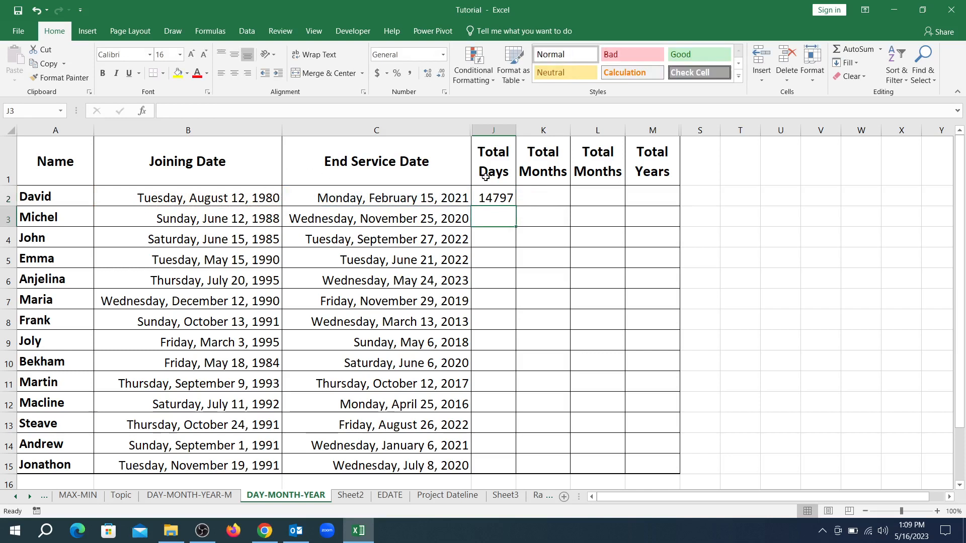
- Check the arguments of the J2 formula and fill it down the Total Days column through row 15
left_click(493, 197)
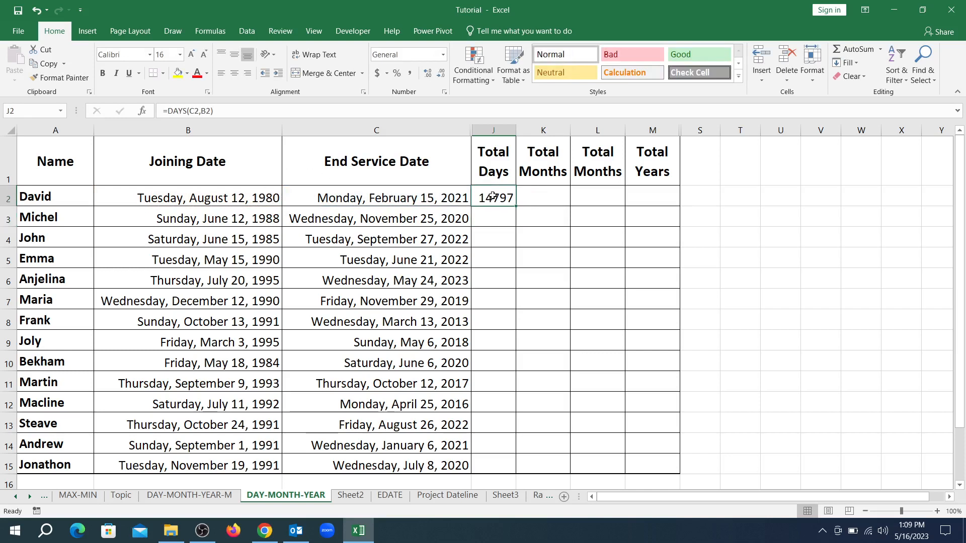
left_click(199, 111)
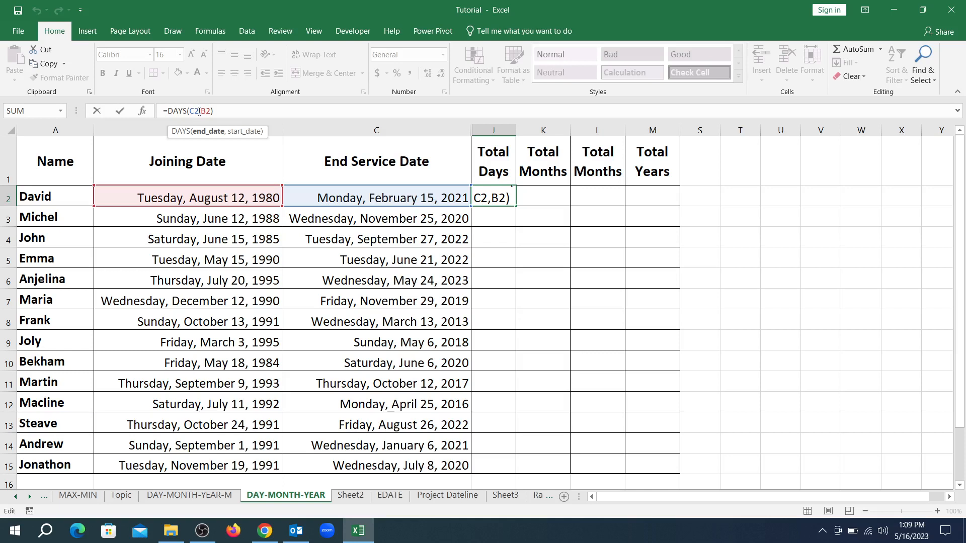
key("Return")
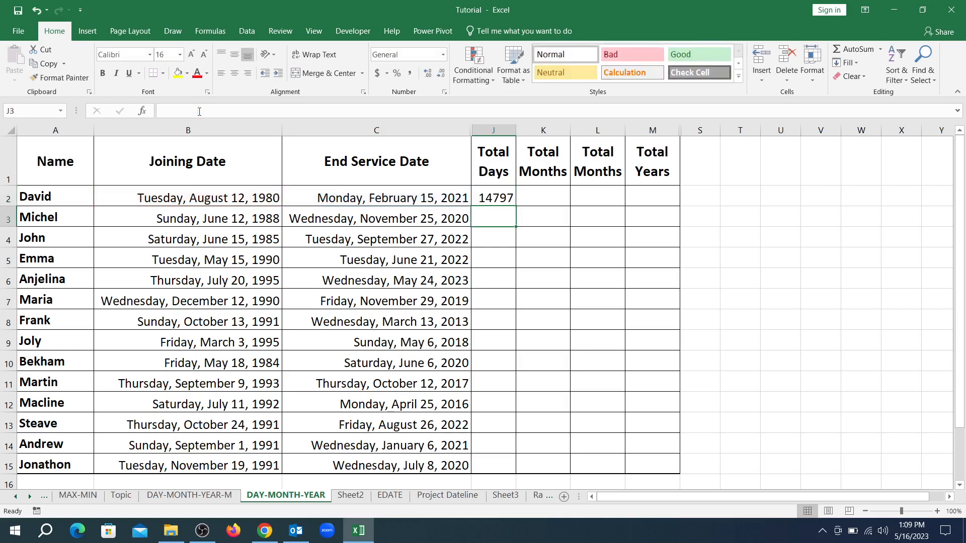
left_click(494, 198)
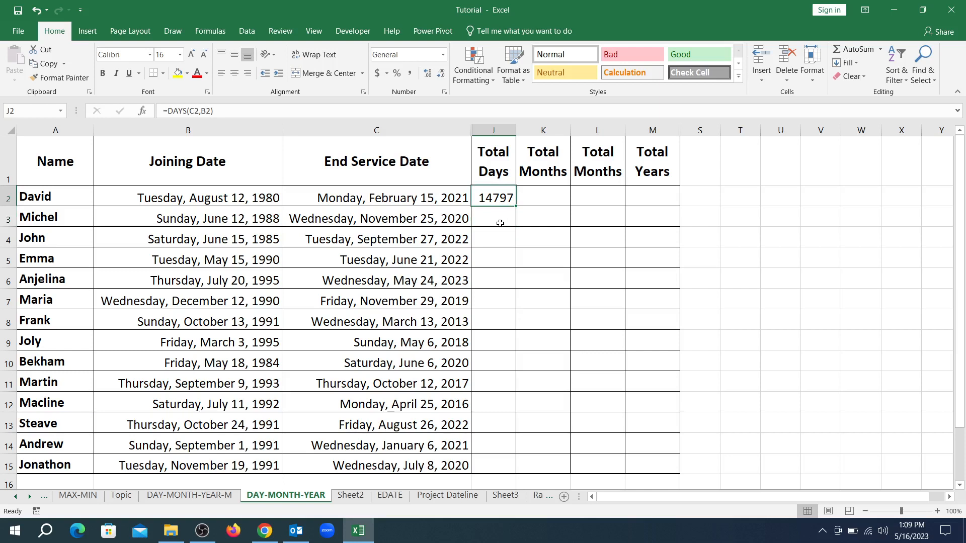
left_click_drag(516, 207, 516, 208)
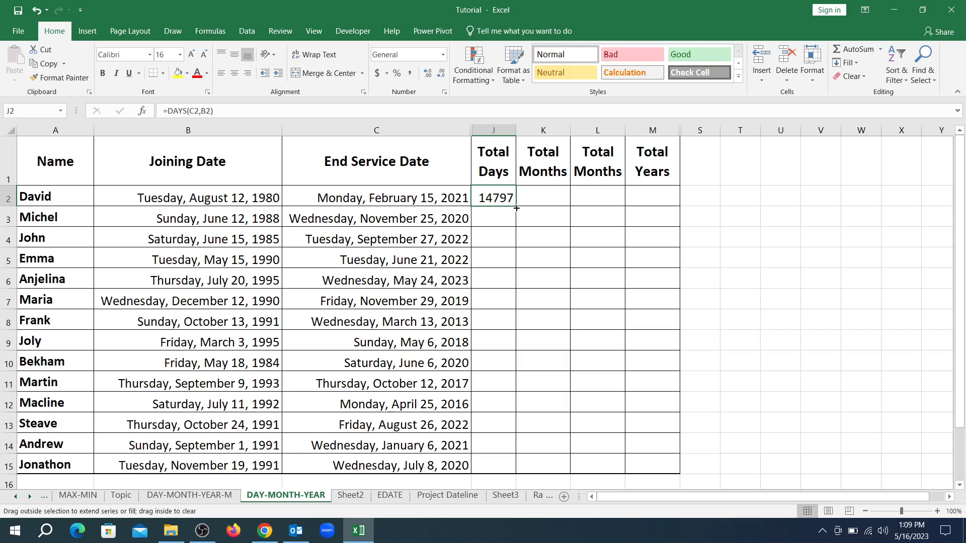
double_click(516, 207)
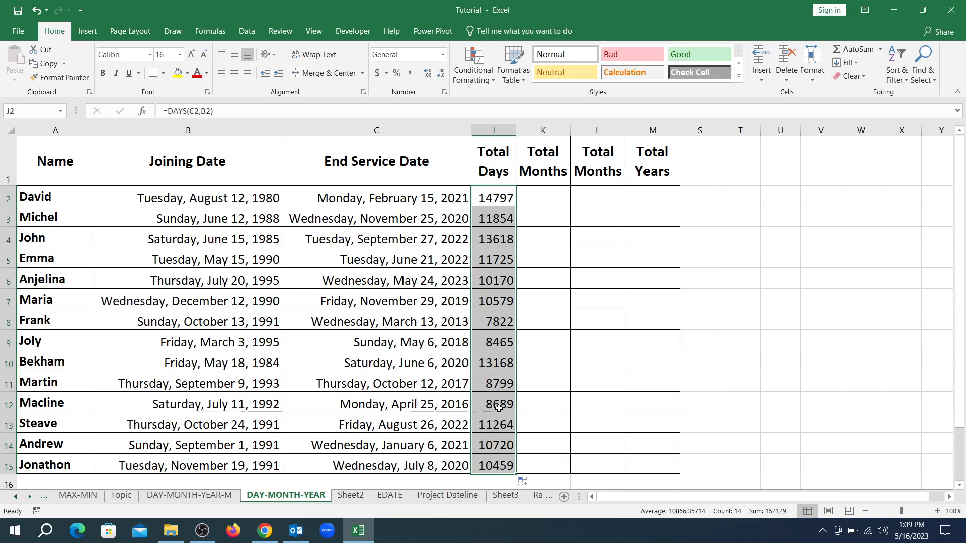
- Insert a new column directly after the Total Days column and enter the heading "Total Days" in K1
left_click(534, 127)
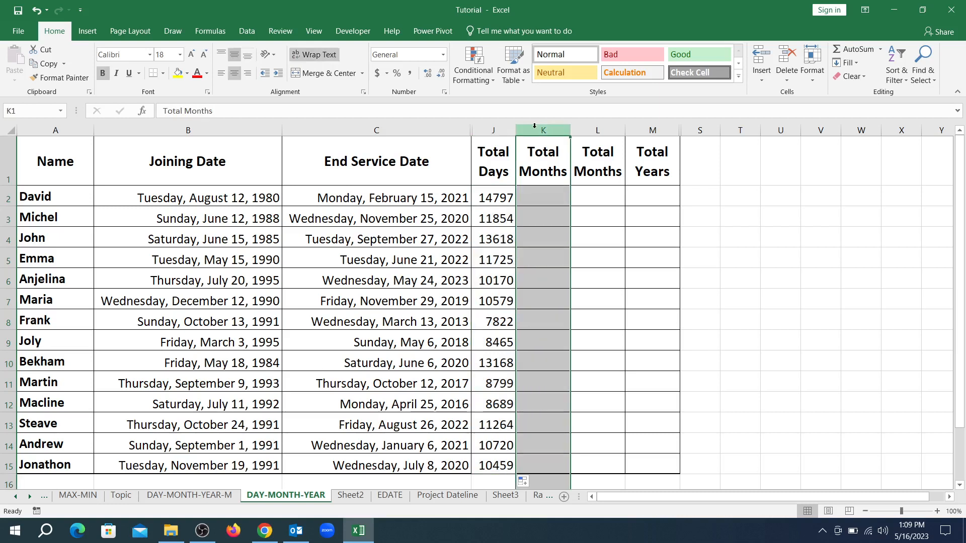
left_click(764, 59)
left_click(534, 165)
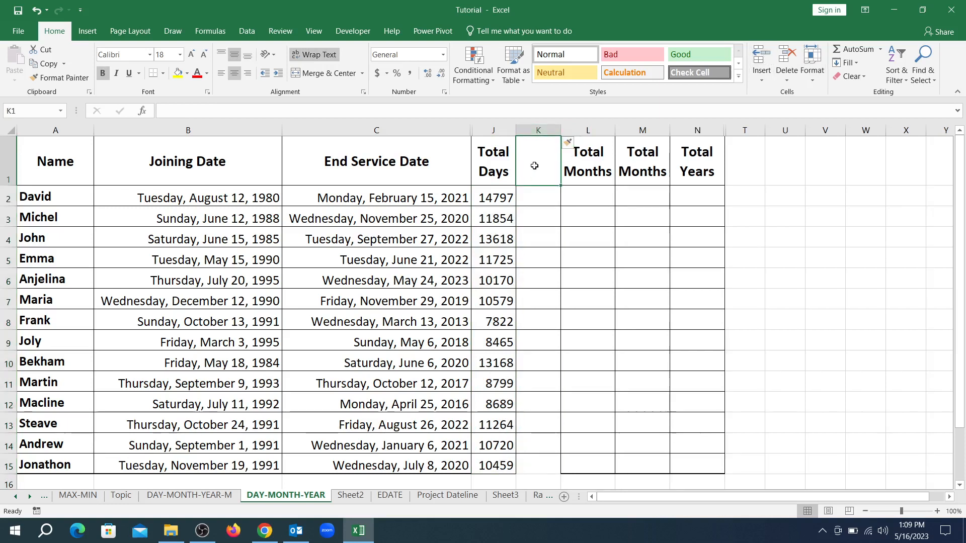
type("T")
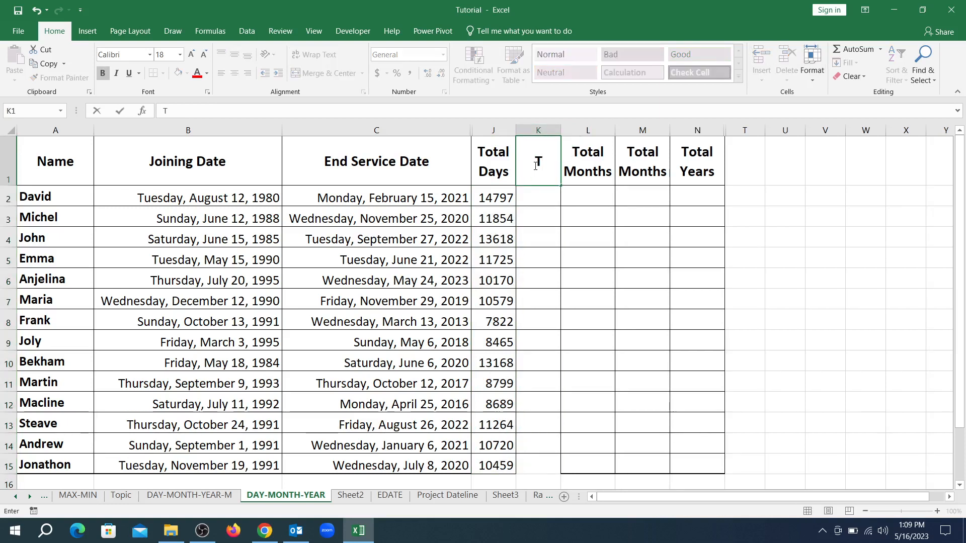
type("ota")
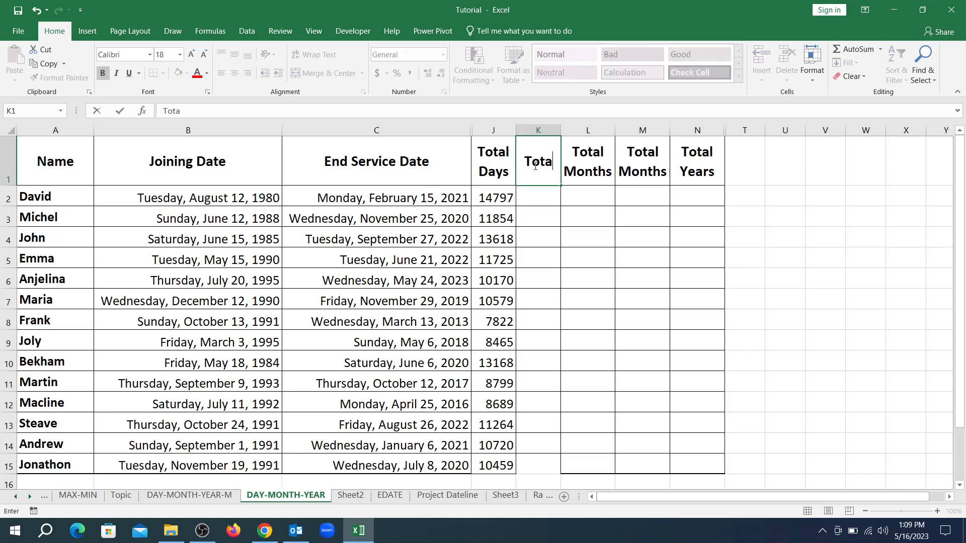
type("l Days")
key("Return")
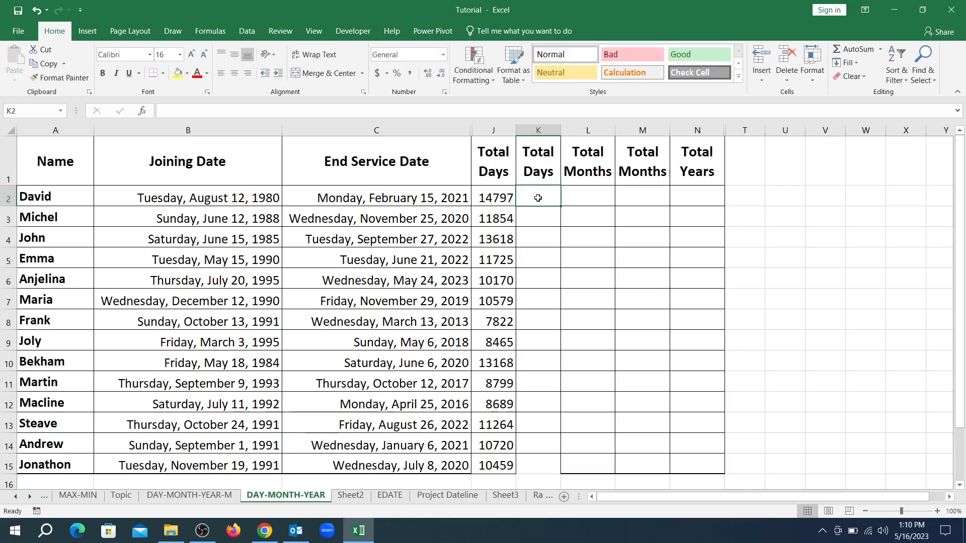
- Enter =DATEDIF(B2,C2,"D") in K2 and fill it down the second Total Days column through row 15
type("=")
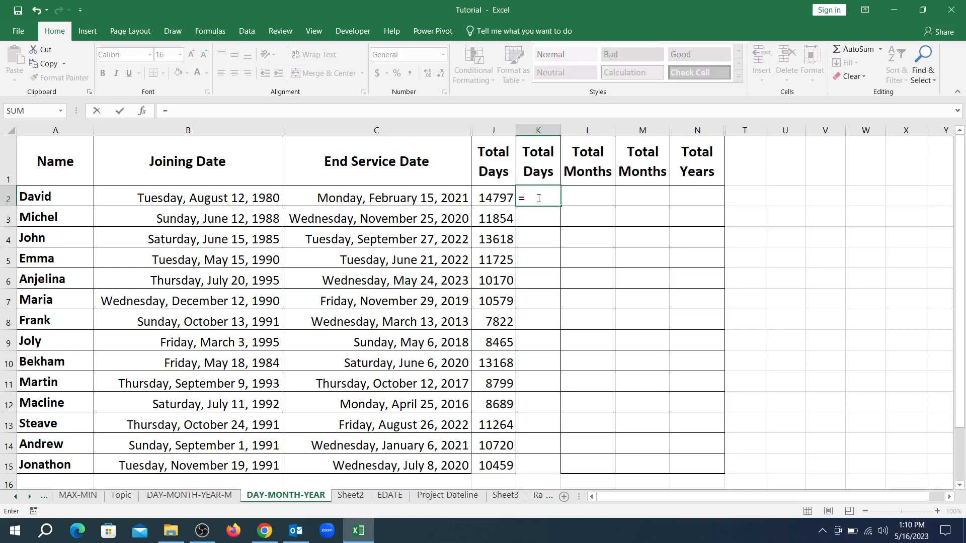
type("date")
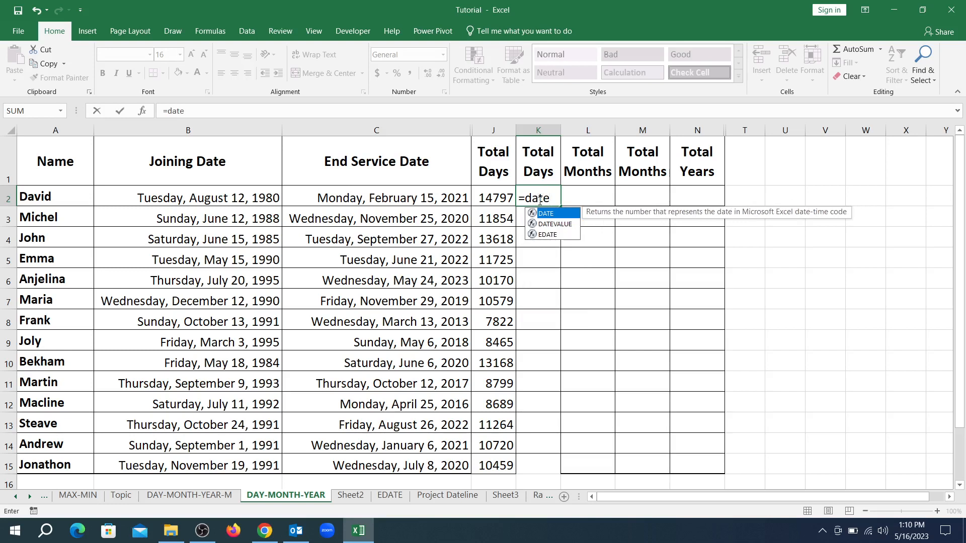
type("if")
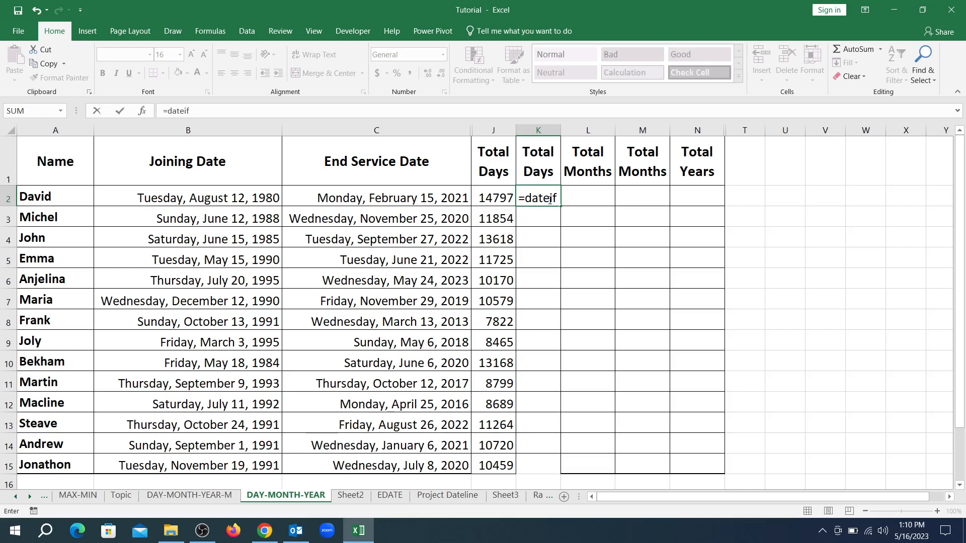
key("BackSpace")
key("BackSpace")
type("dif(")
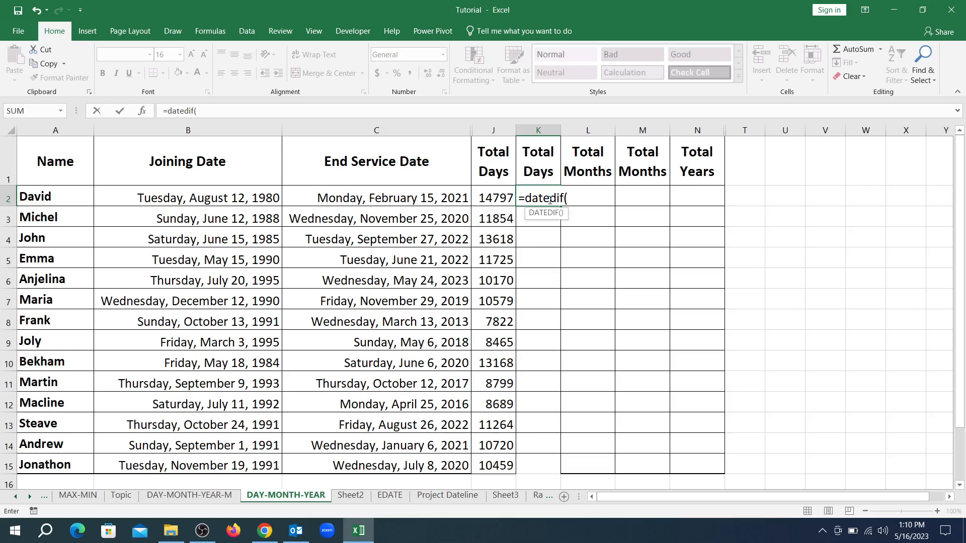
left_click(226, 193)
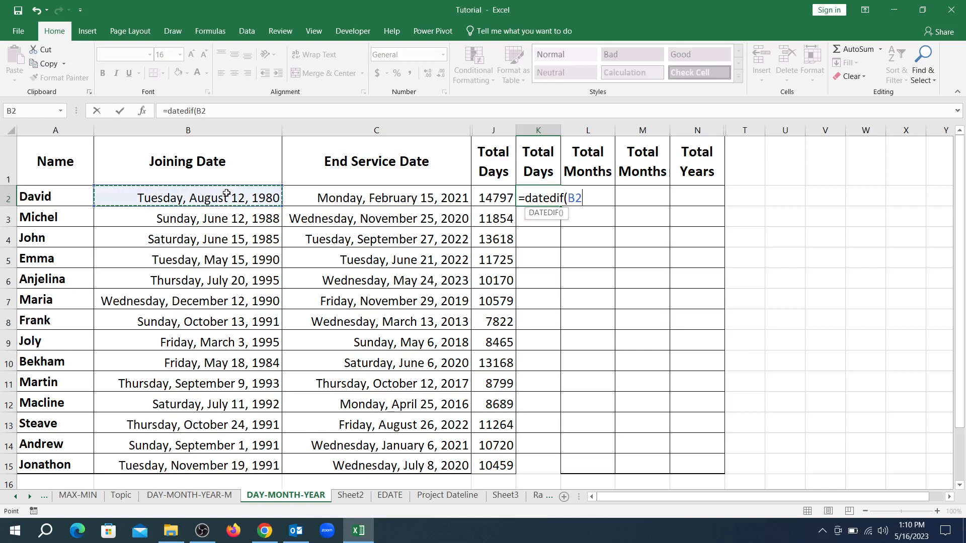
type(",")
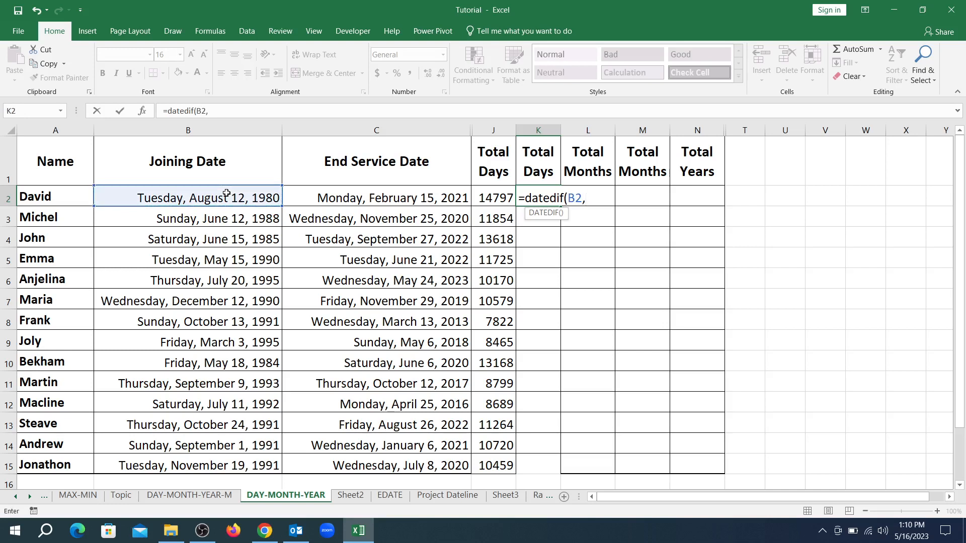
left_click(337, 200)
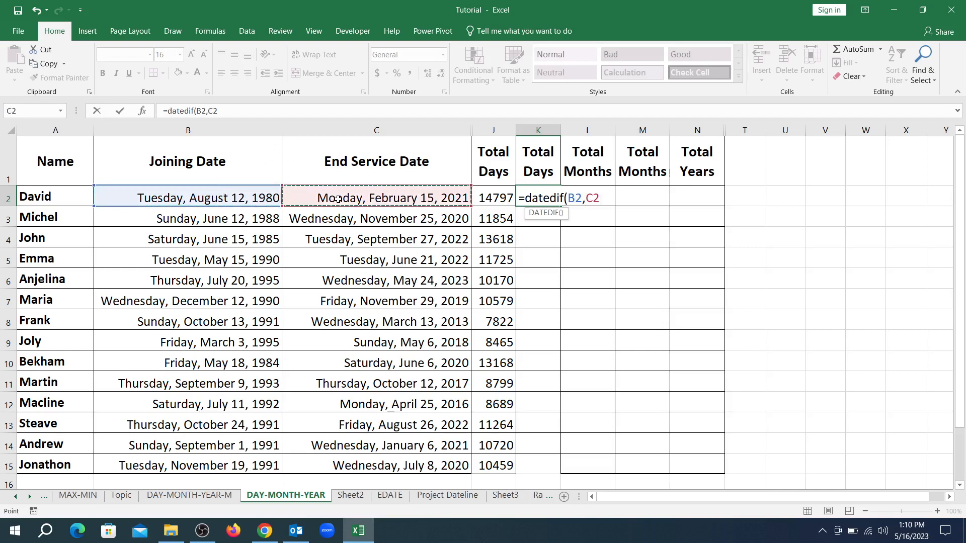
type(",")
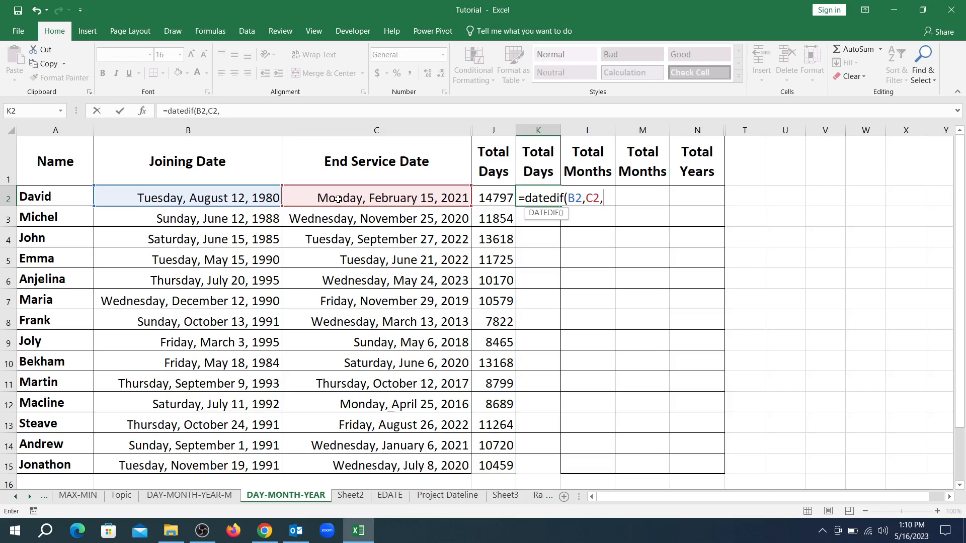
type("\"d")
key("BackSpace")
type("D\")")
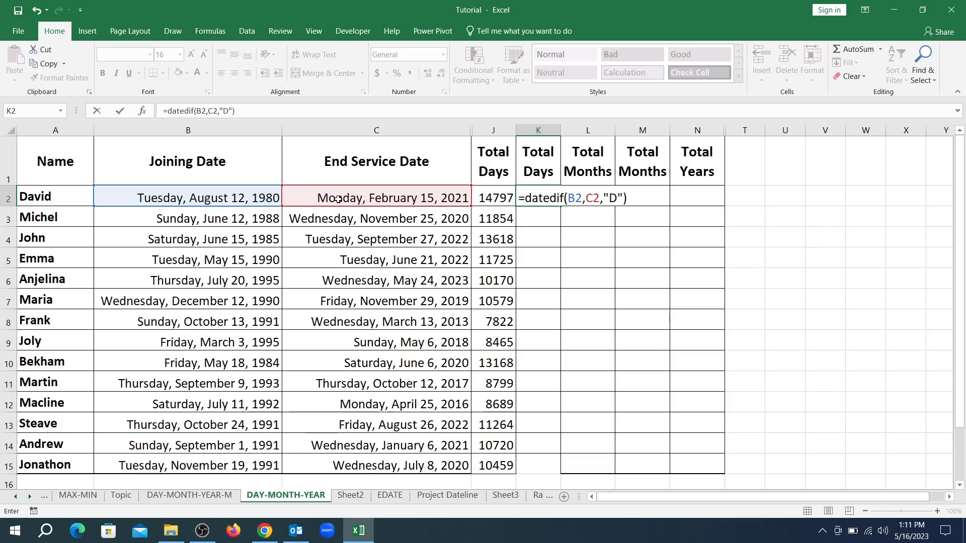
key("Return")
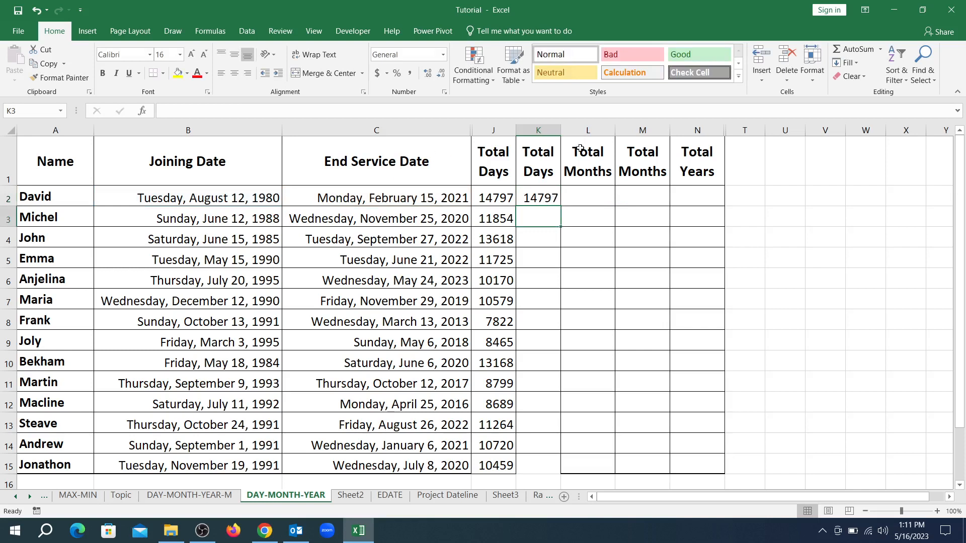
left_click(541, 197)
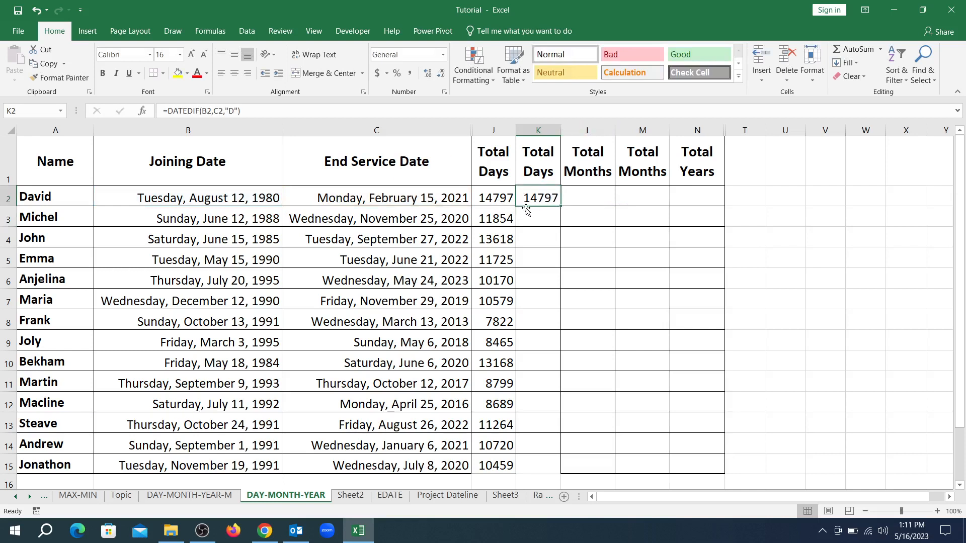
double_click(562, 206)
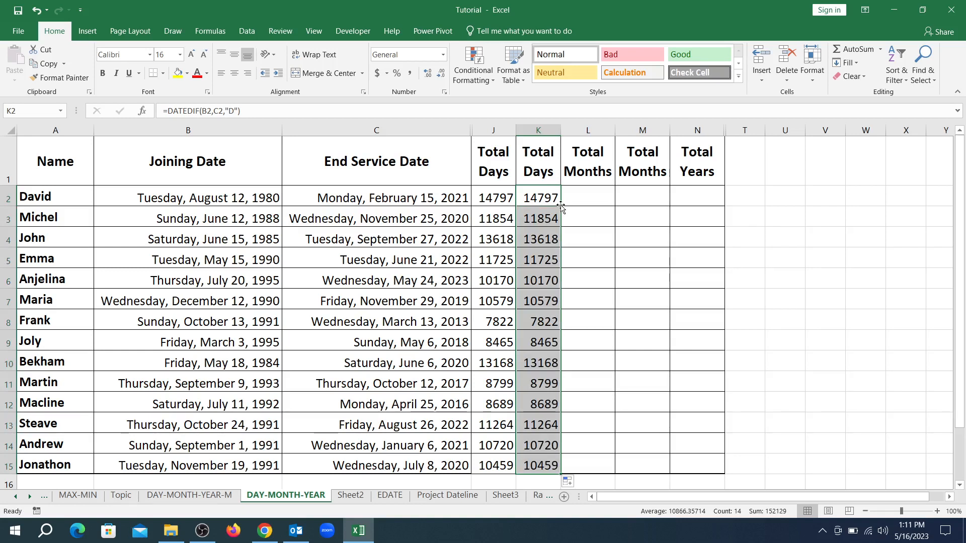
- Enter =DATEDIF(B2,C2,"M") in L2 and fill it down the first Total Months column through row 15
left_click(587, 202)
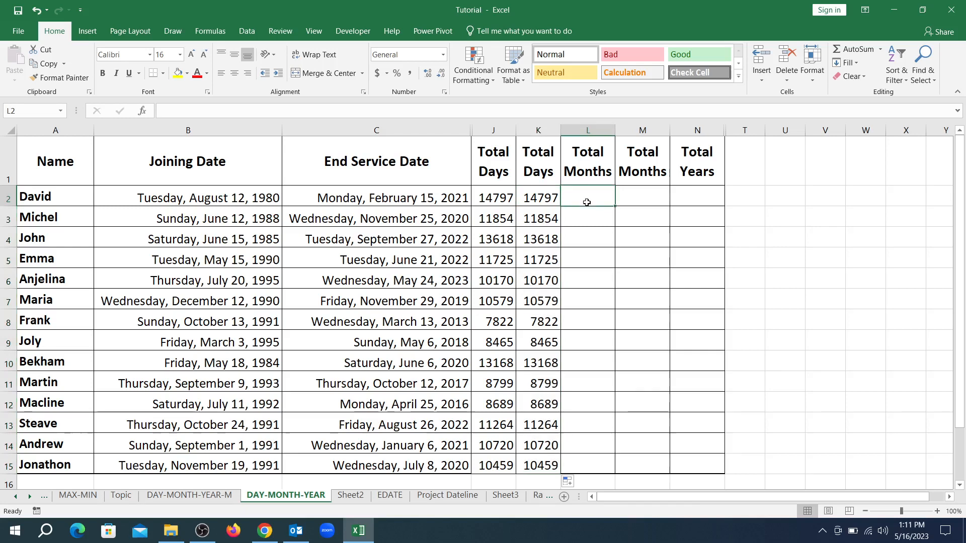
type("=")
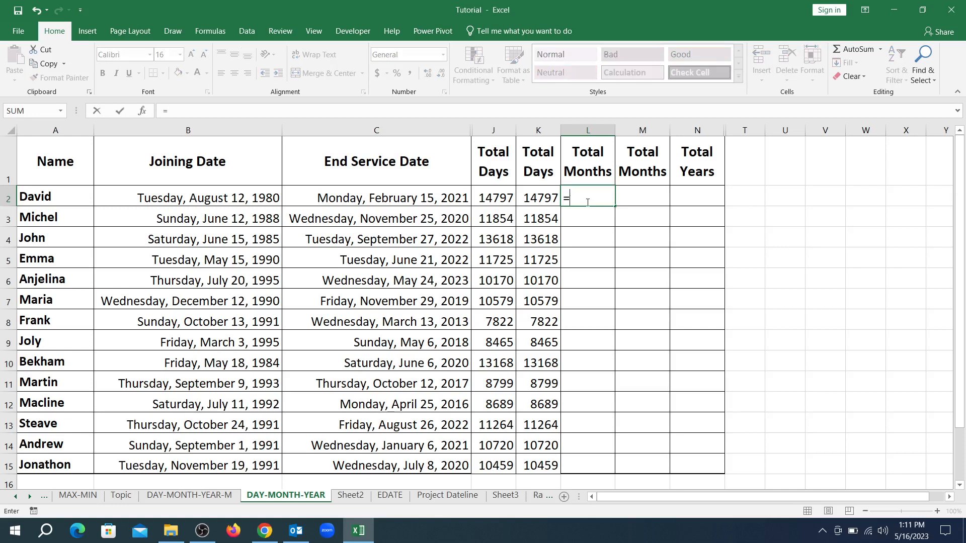
type("D")
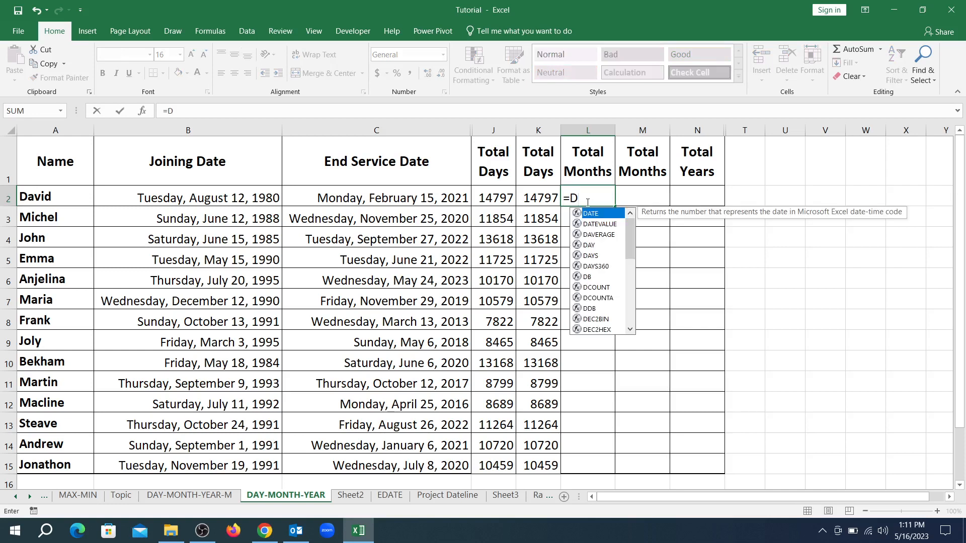
type("ATEDIF")
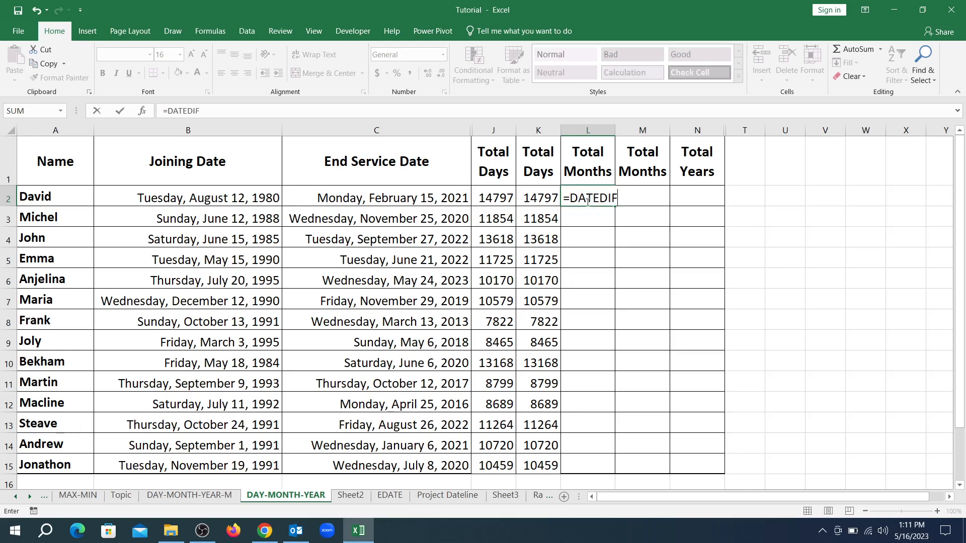
type("(")
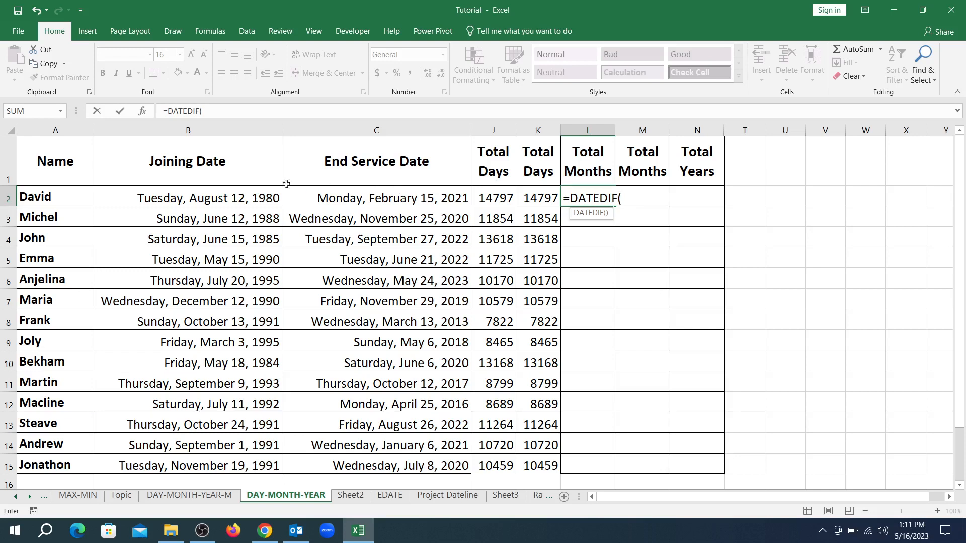
left_click(244, 200)
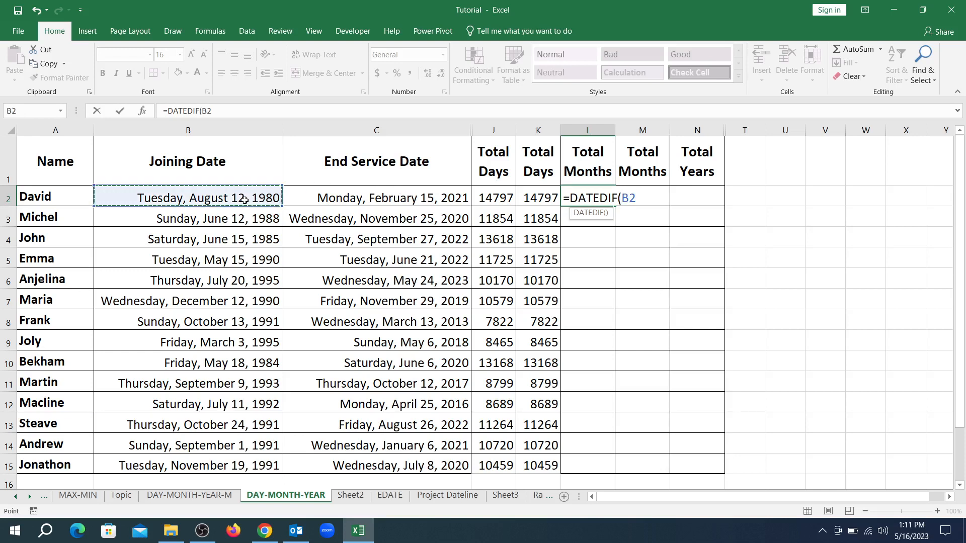
type(",")
left_click(317, 200)
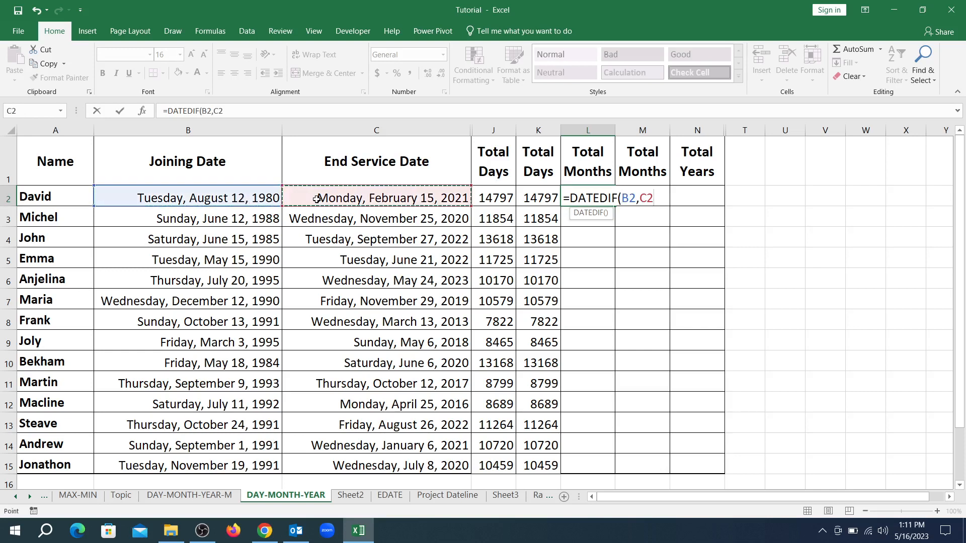
type(",")
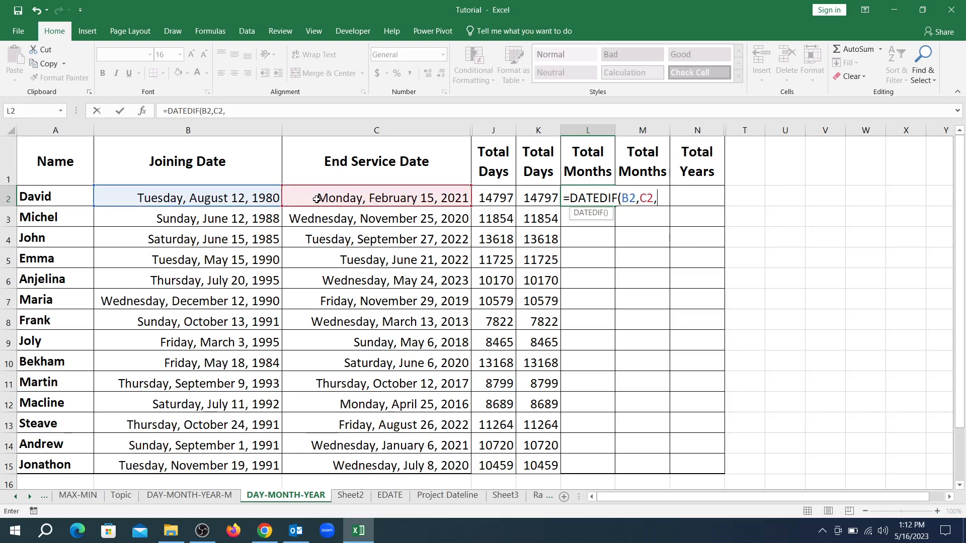
type("\"M\")")
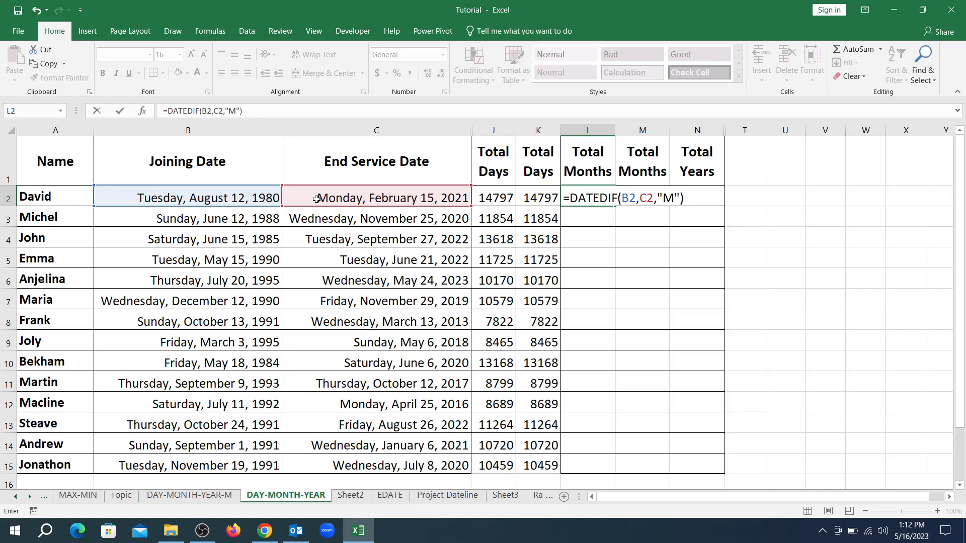
key("Return")
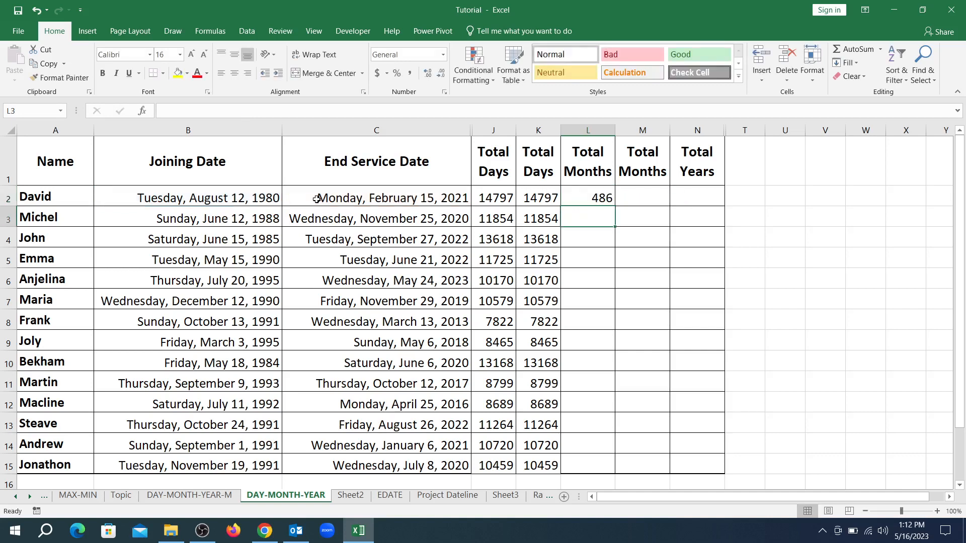
left_click(600, 201)
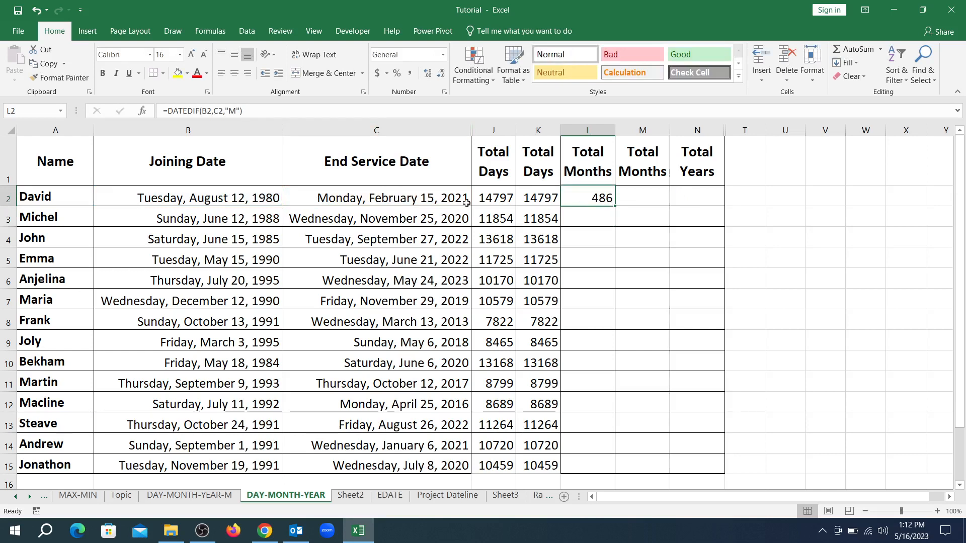
double_click(615, 208)
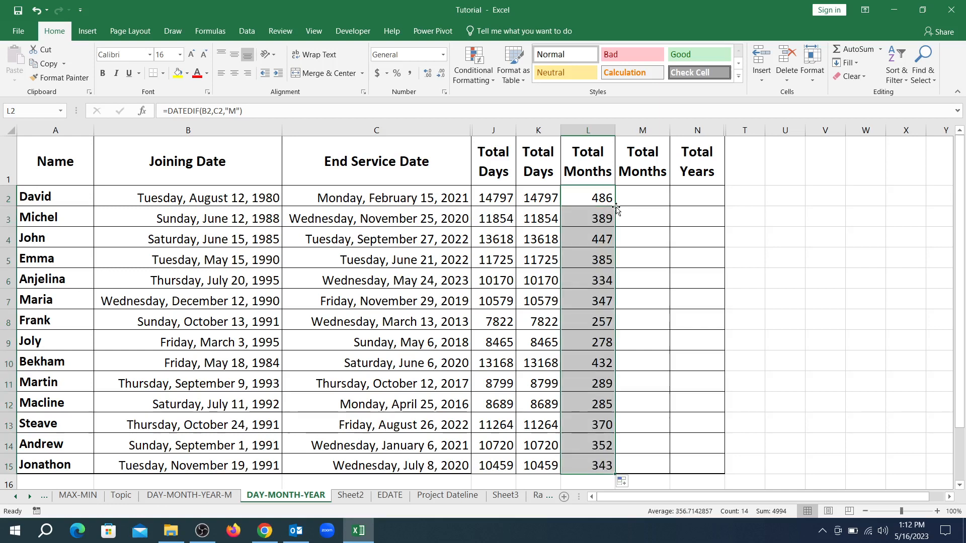
- Enter =YEARFRAC(B2,C2) in M2 of the second Total Months column, using the joining and end service dates
left_click(635, 198)
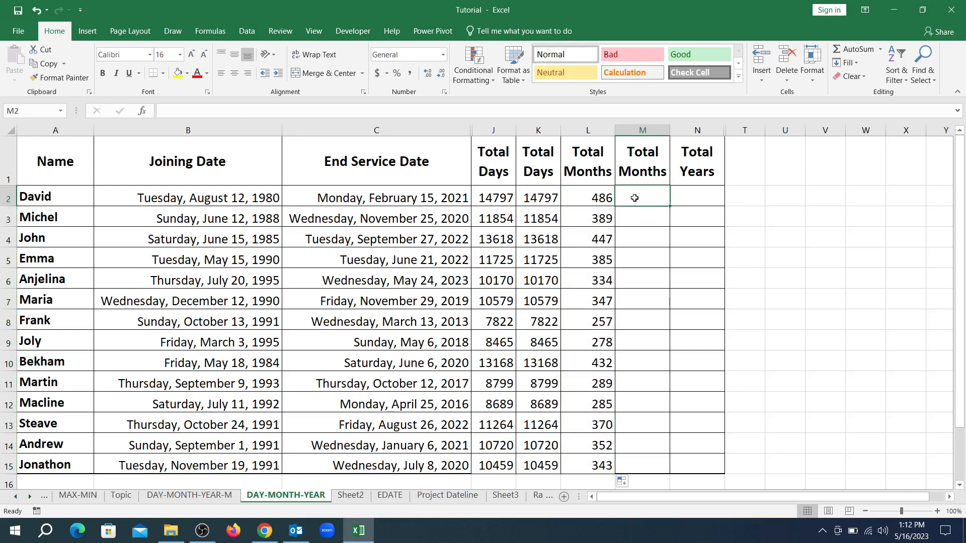
type("=")
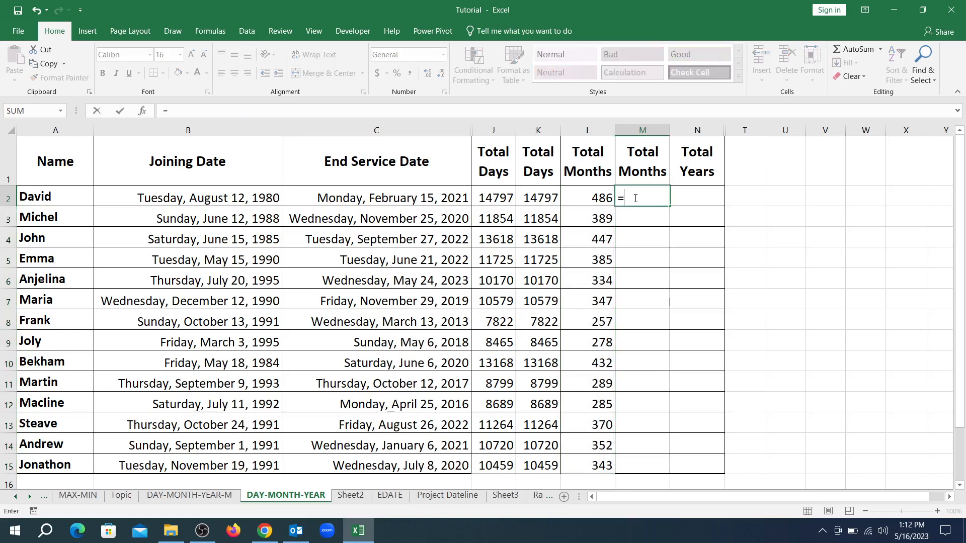
type("YEAR")
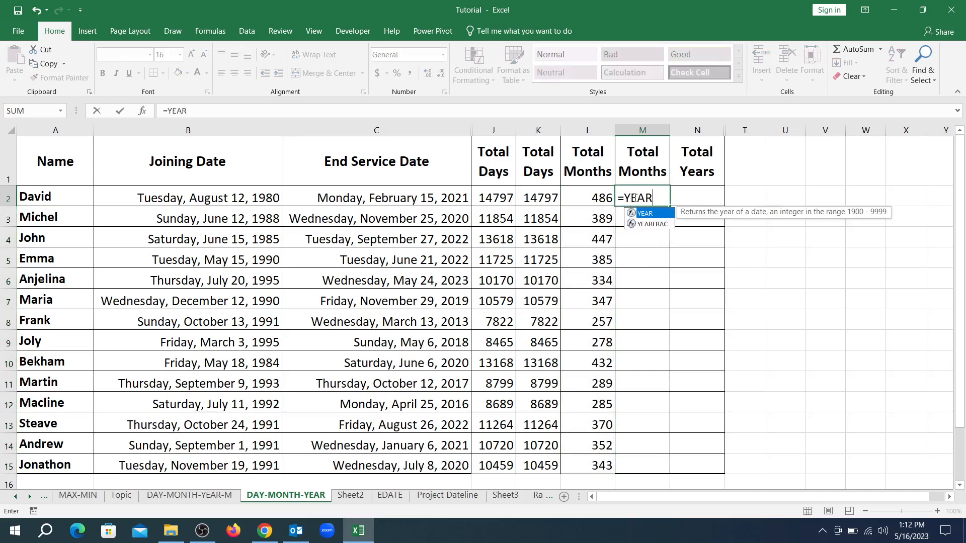
left_click(657, 225)
double_click(657, 224)
left_click(657, 224)
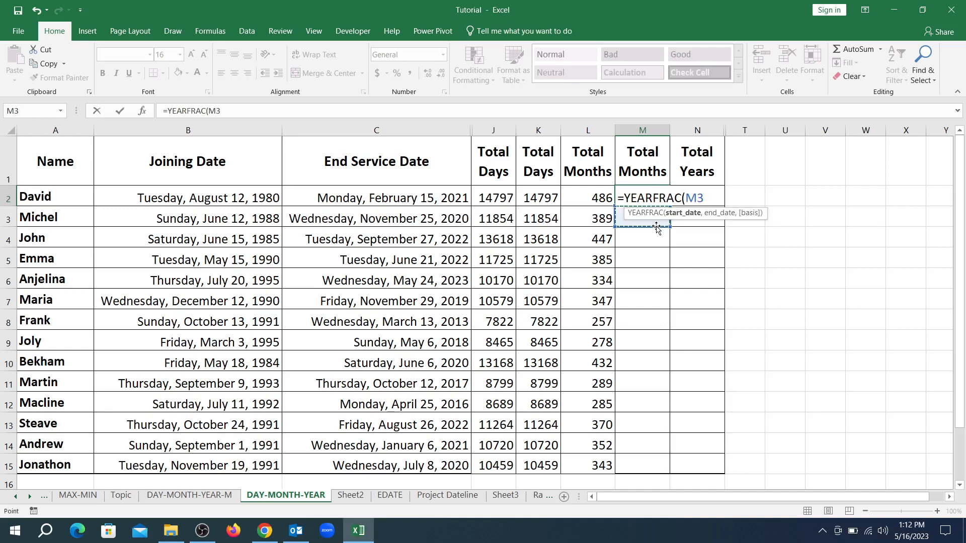
key("BackSpace")
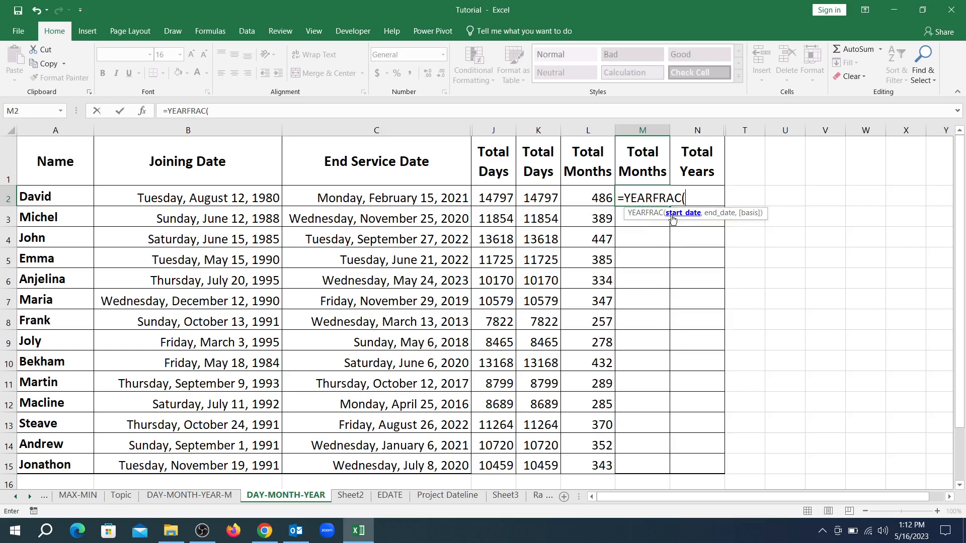
left_click(240, 197)
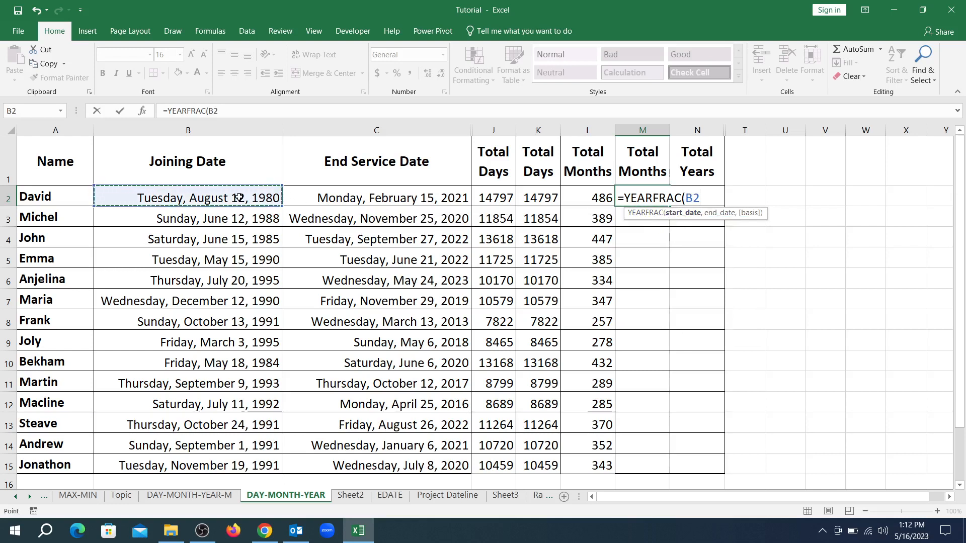
type(",")
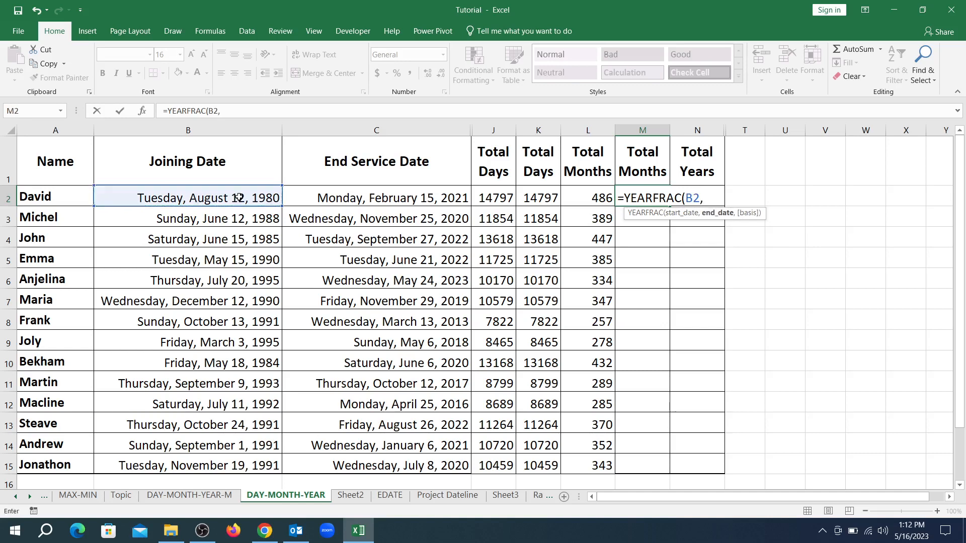
left_click(354, 203)
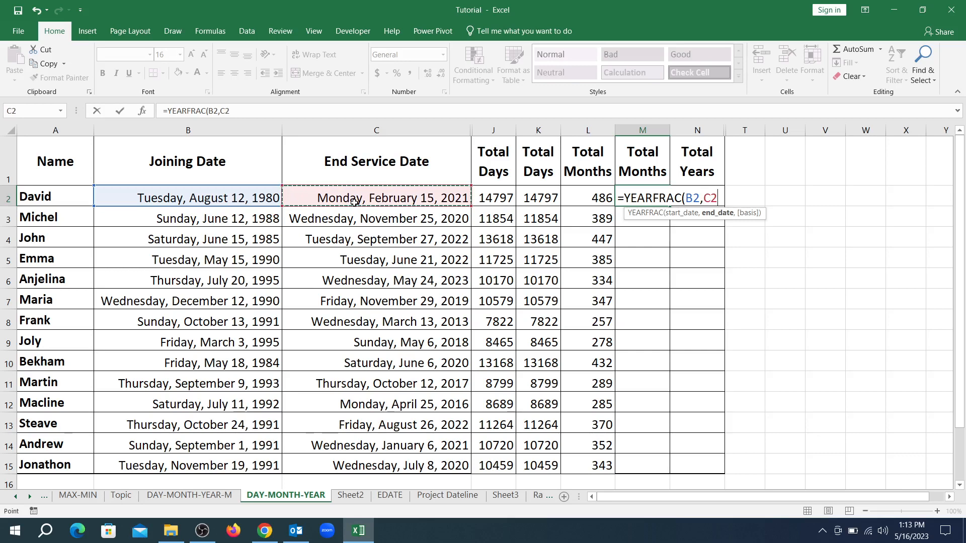
type(")")
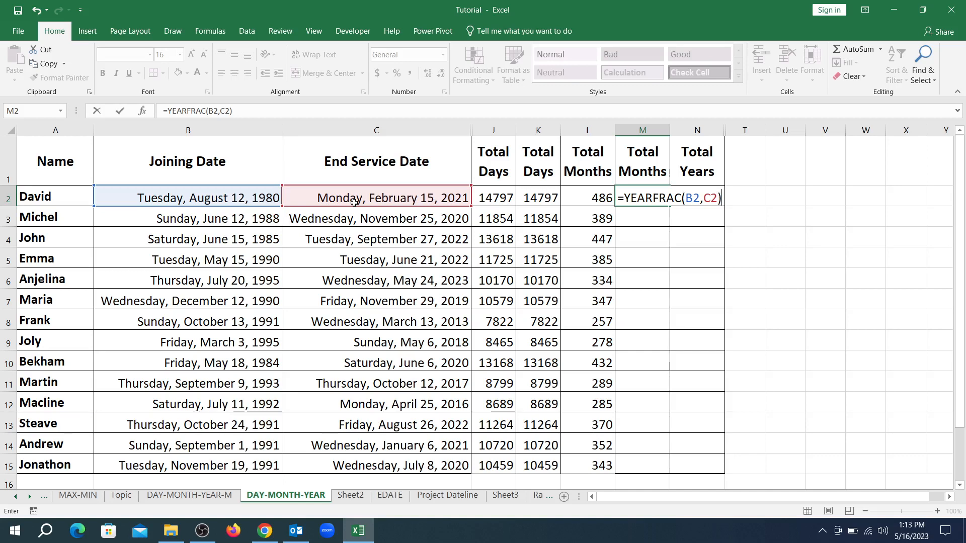
key("Return")
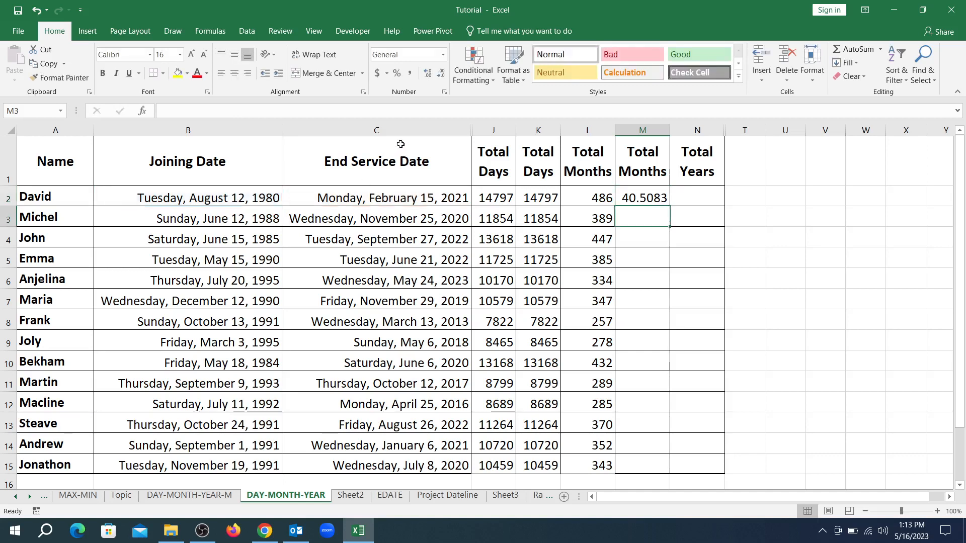
left_click(636, 202)
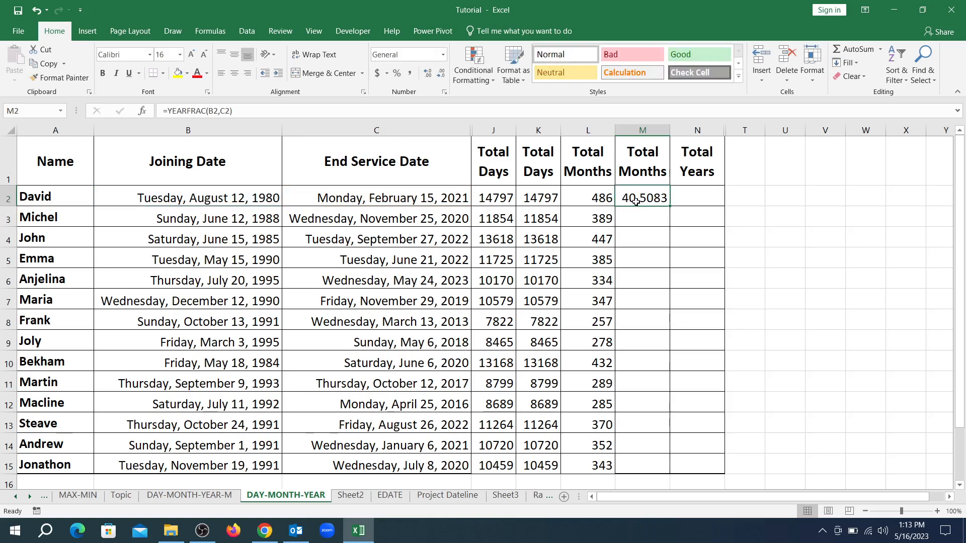
- Multiply the formula in M2 by 12 so it reads =YEARFRAC(B2,C2)*12, and autofit column M
double_click(636, 201)
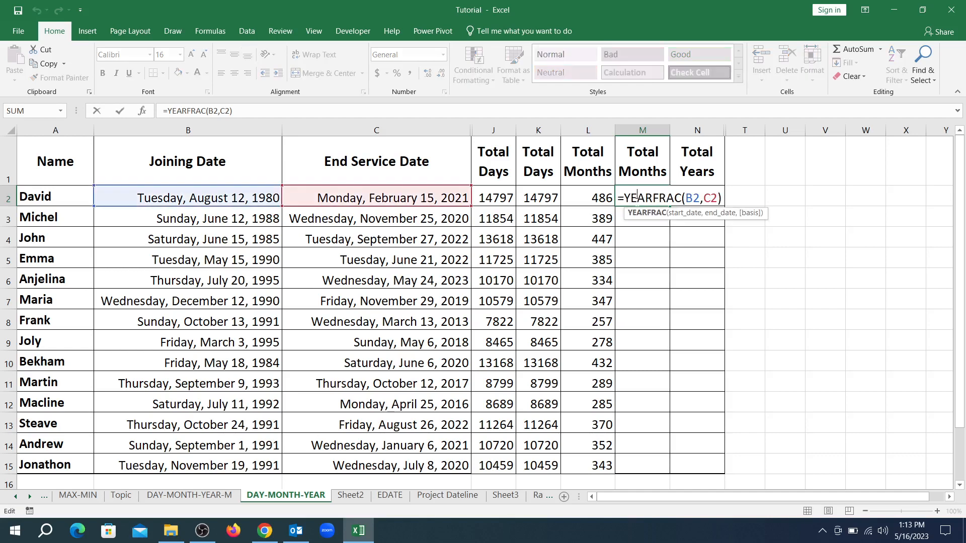
left_click(721, 198)
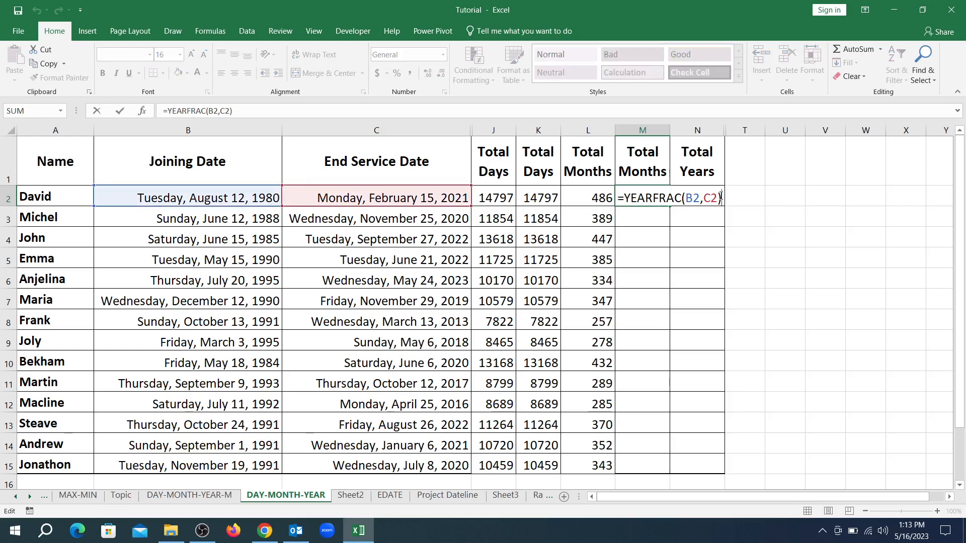
type("*12")
key("Return")
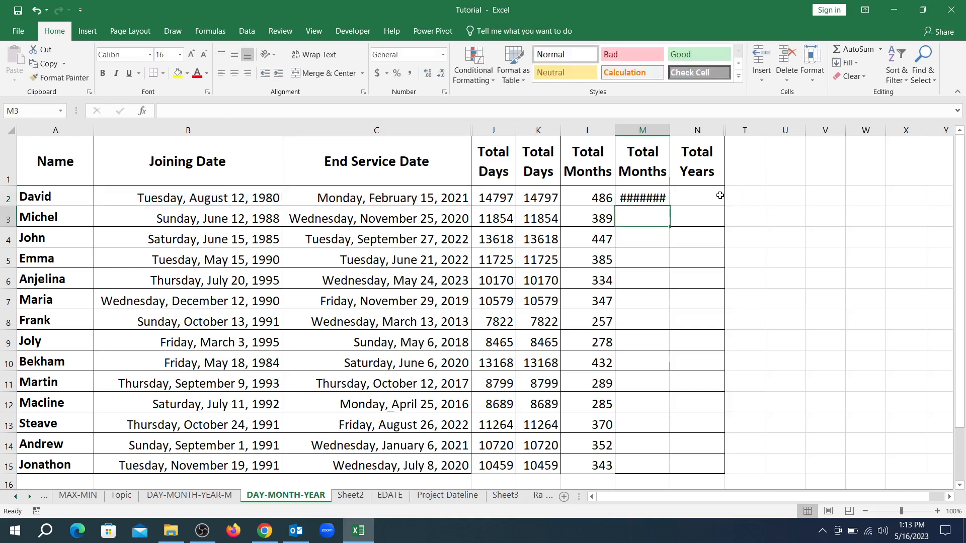
double_click(668, 131)
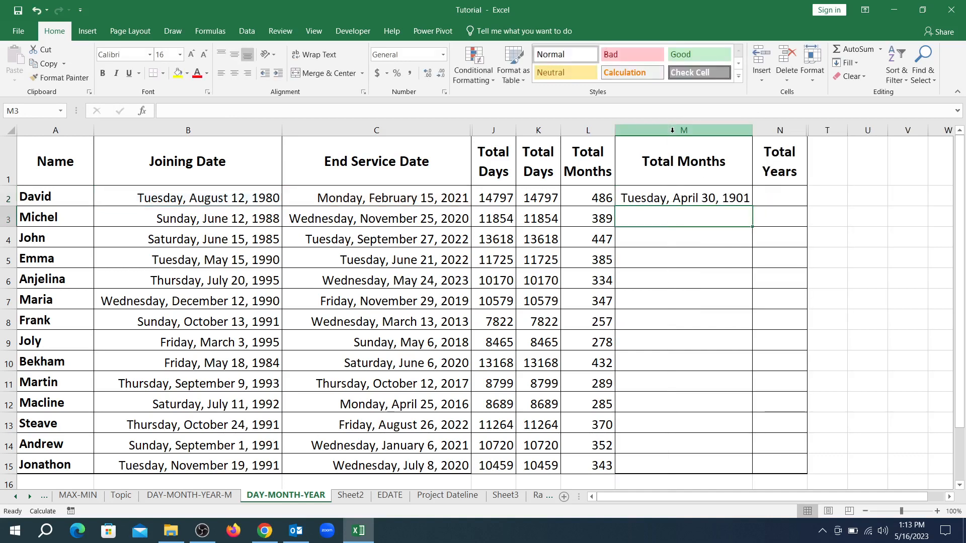
- Copy the number formatting of J2 onto M1:M15 and autofit the width of column M
left_click(654, 198)
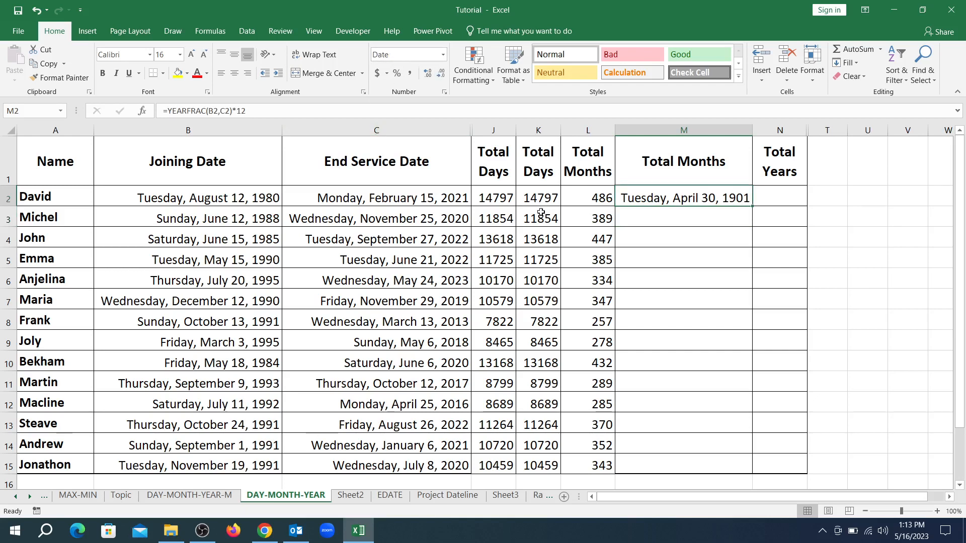
left_click(511, 200)
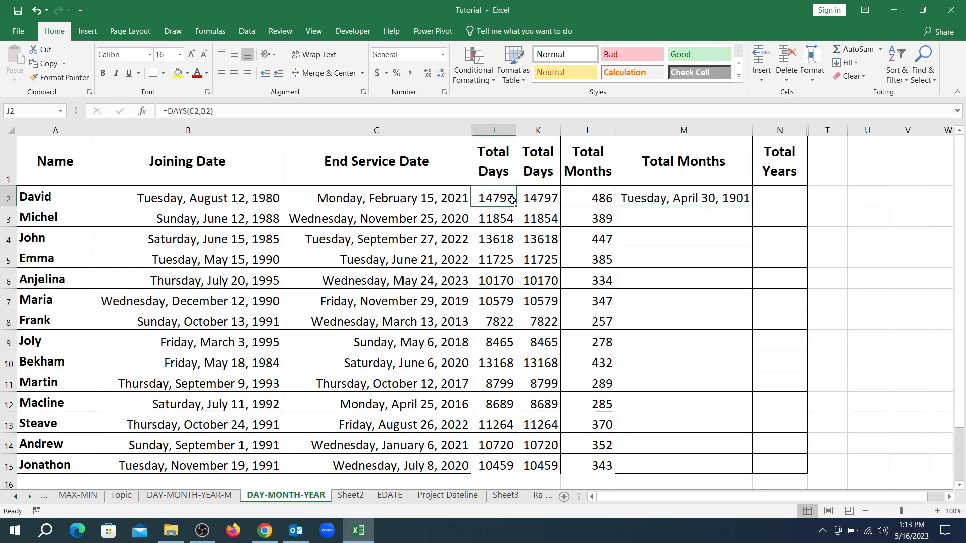
left_click(65, 78)
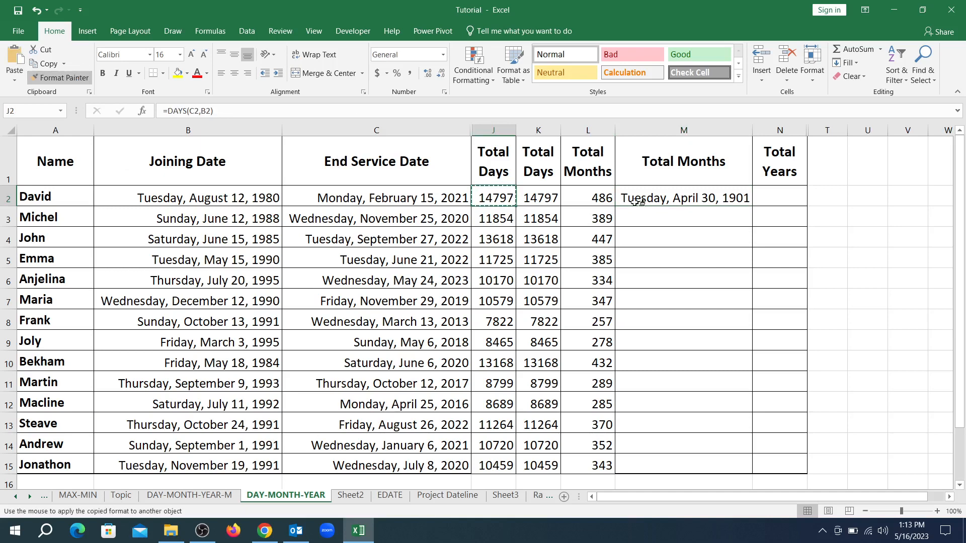
mouse_move(672, 180)
left_mouse_down()
mouse_move(660, 186)
mouse_move(658, 456)
left_mouse_up()
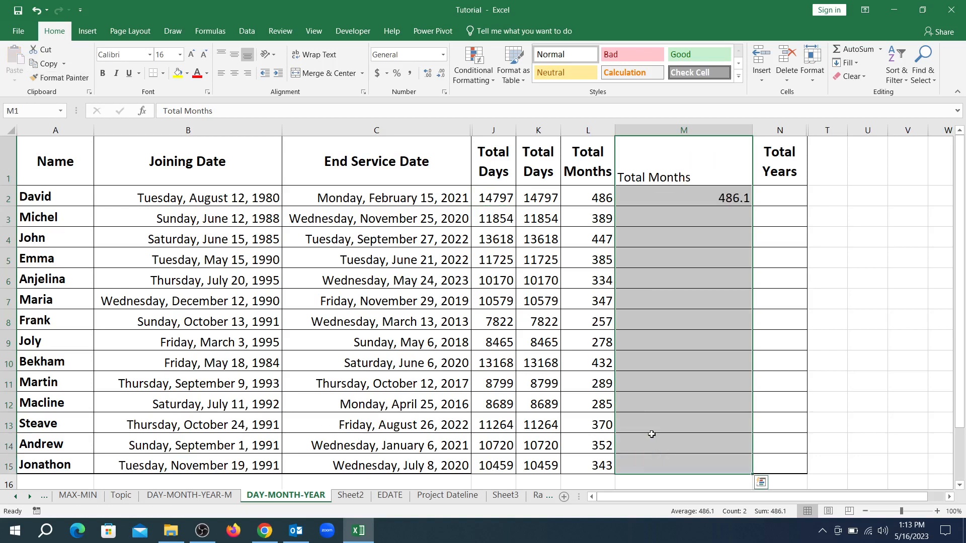
left_click(756, 130)
double_click(755, 130)
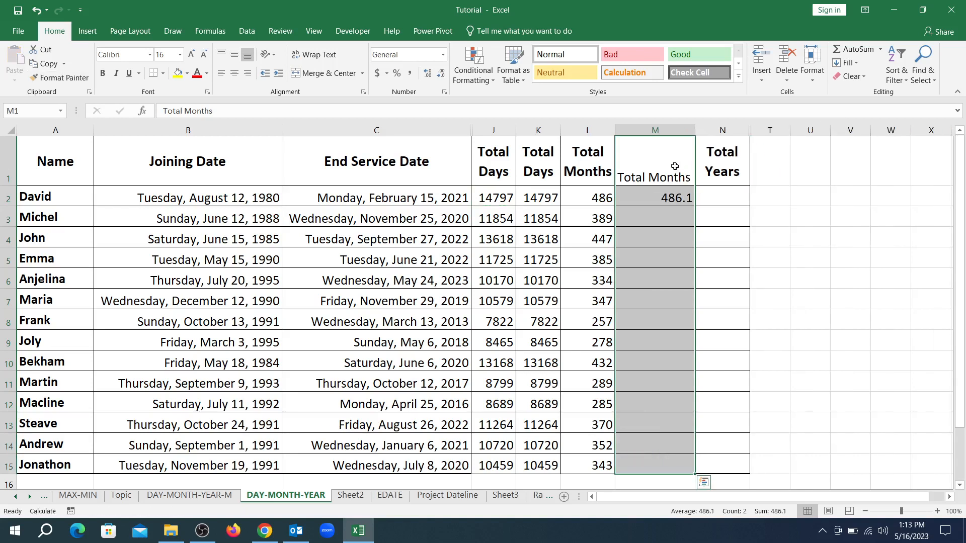
- Copy the heading formatting of B1:L1 onto the header row starting at the second Total Months heading in M1
left_click(661, 171)
left_click_drag(580, 167, 188, 161)
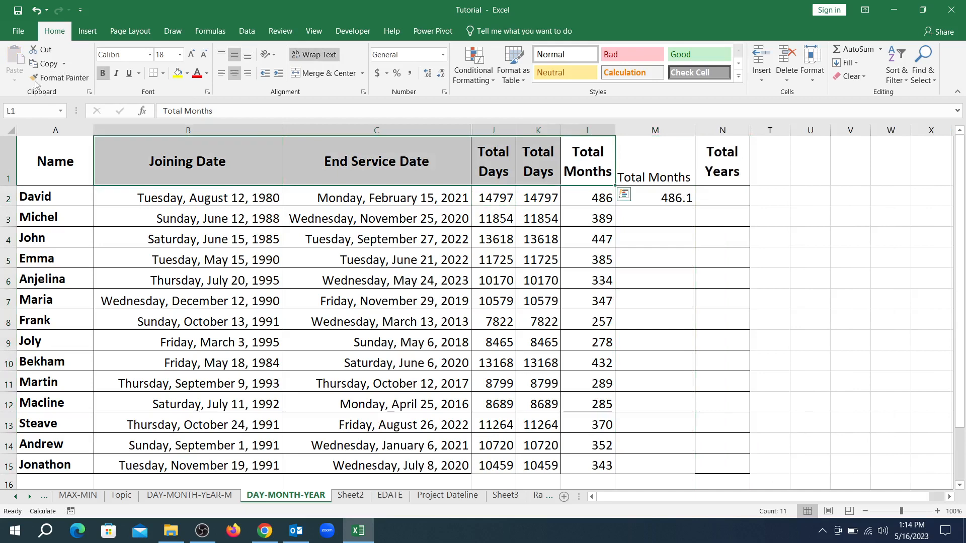
left_click(59, 77)
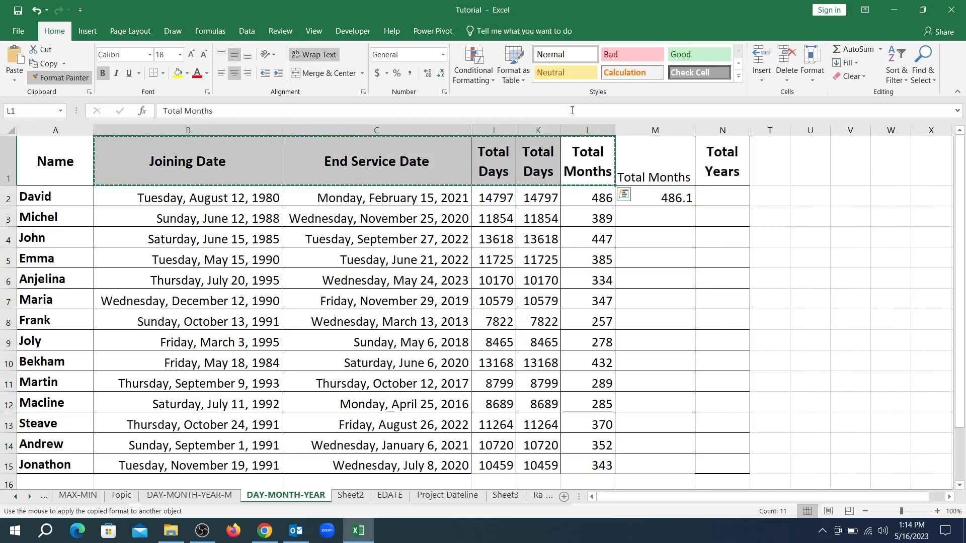
left_click(655, 168)
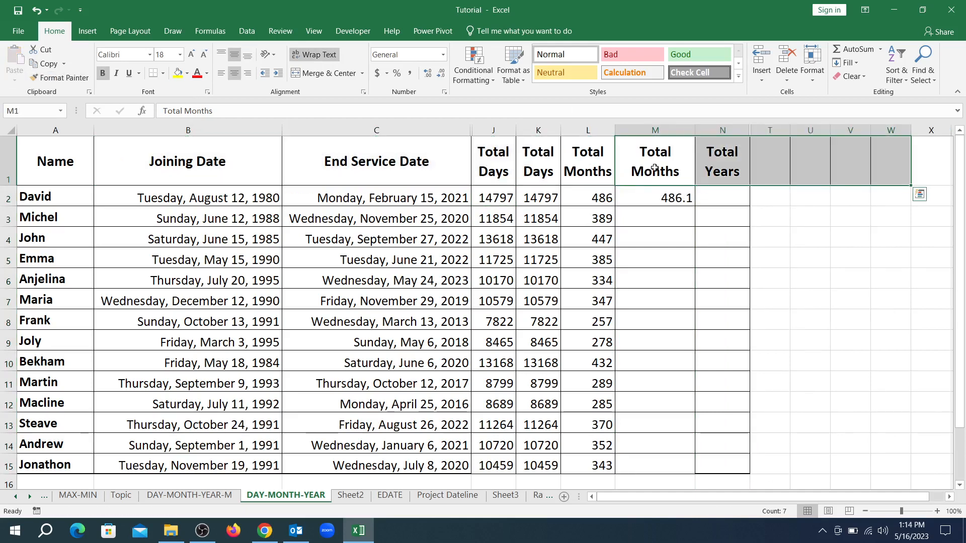
- Fill the M2 formula down the second Total Months column through row 15
left_click(652, 204)
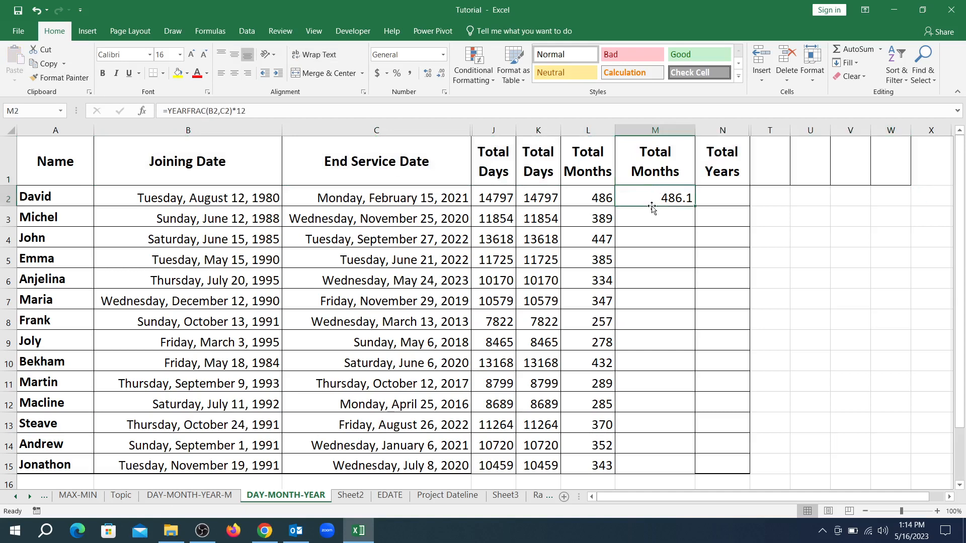
double_click(692, 207)
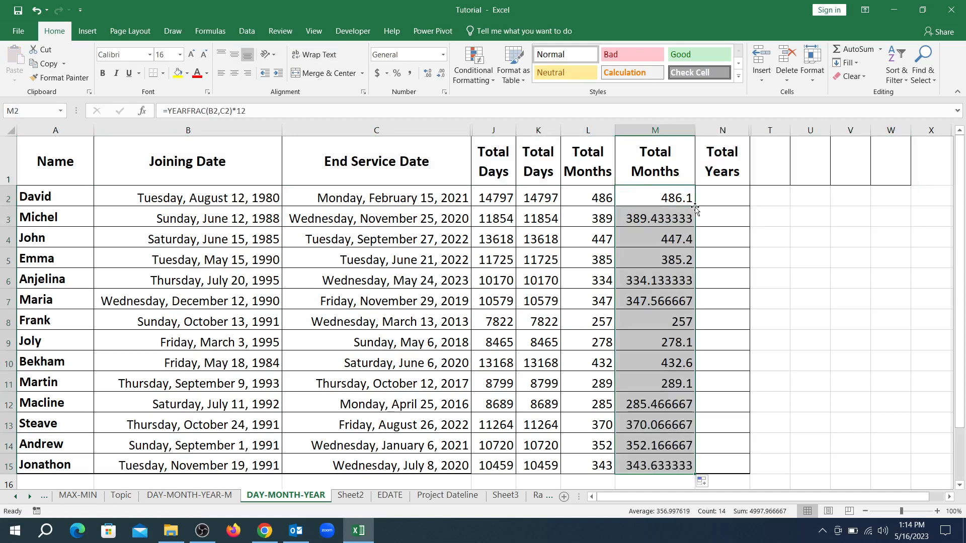
left_click(667, 201)
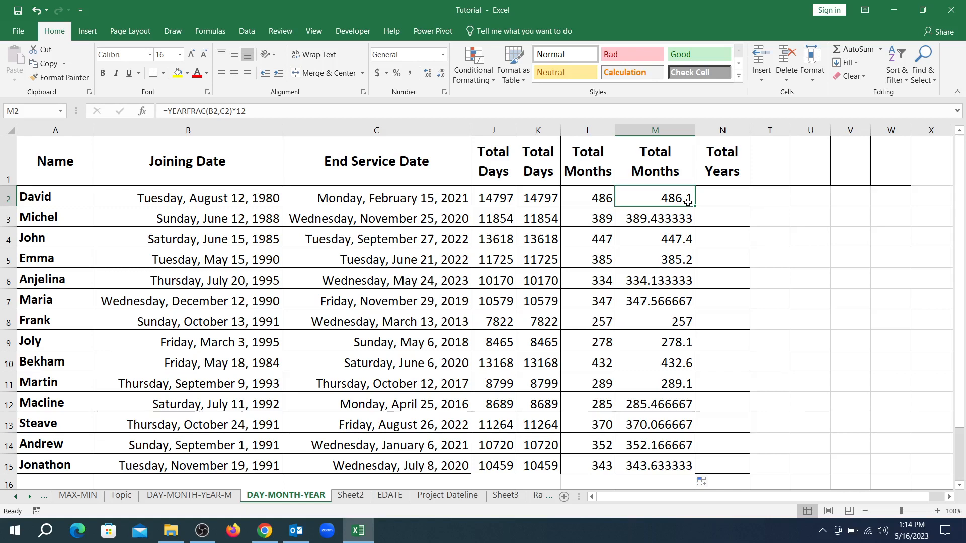
- Enter =YEARFRAC(B2,C2) in N2 and fill it down the Total Years column through row 15
left_click(714, 201)
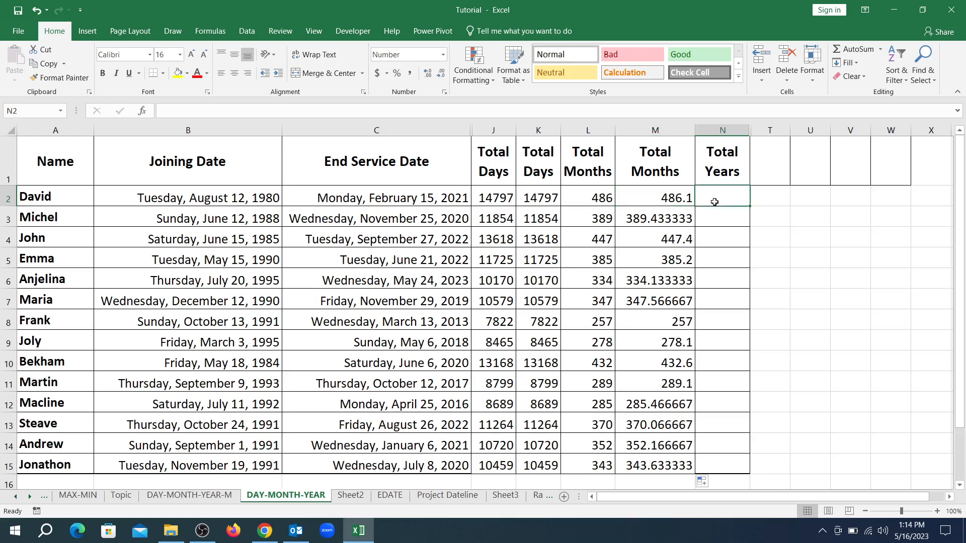
type("=")
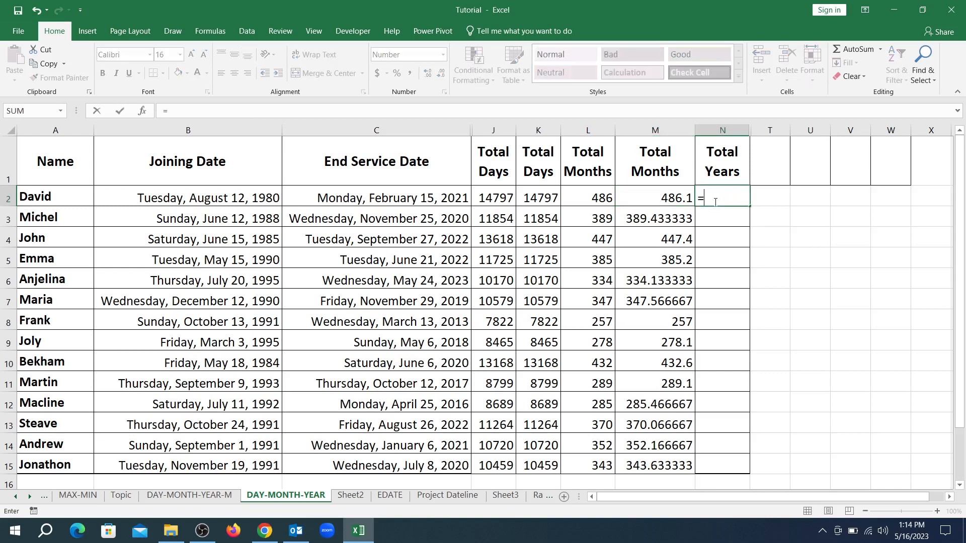
type("YE")
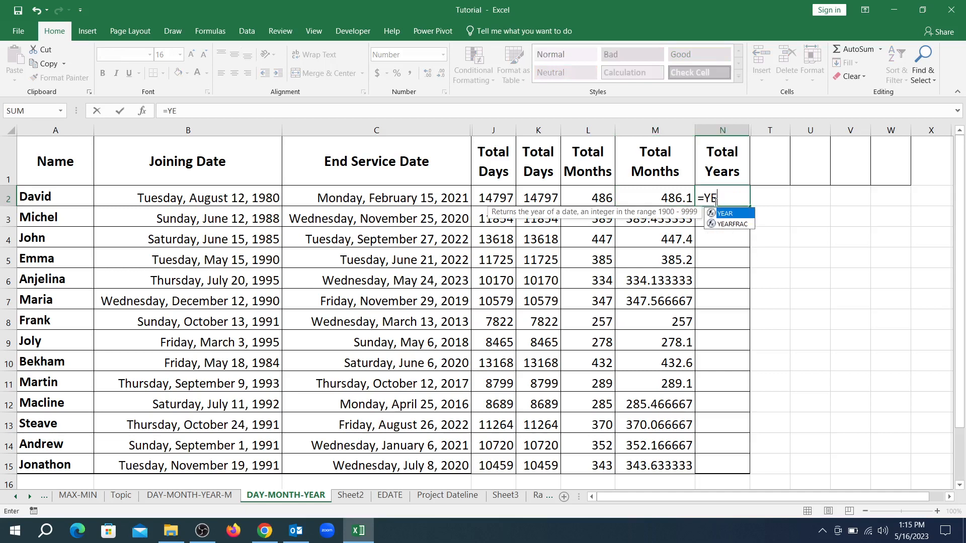
left_click(733, 224)
double_click(732, 224)
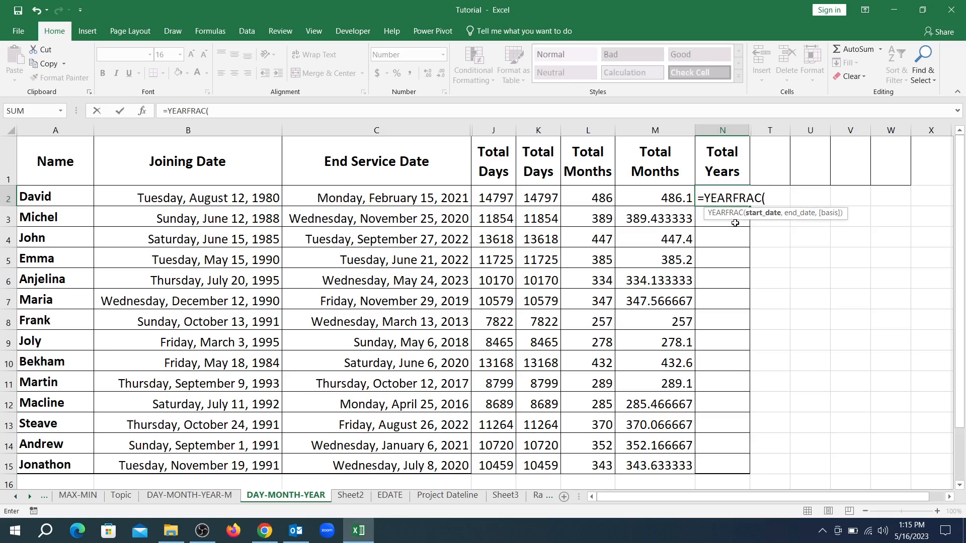
left_click(241, 198)
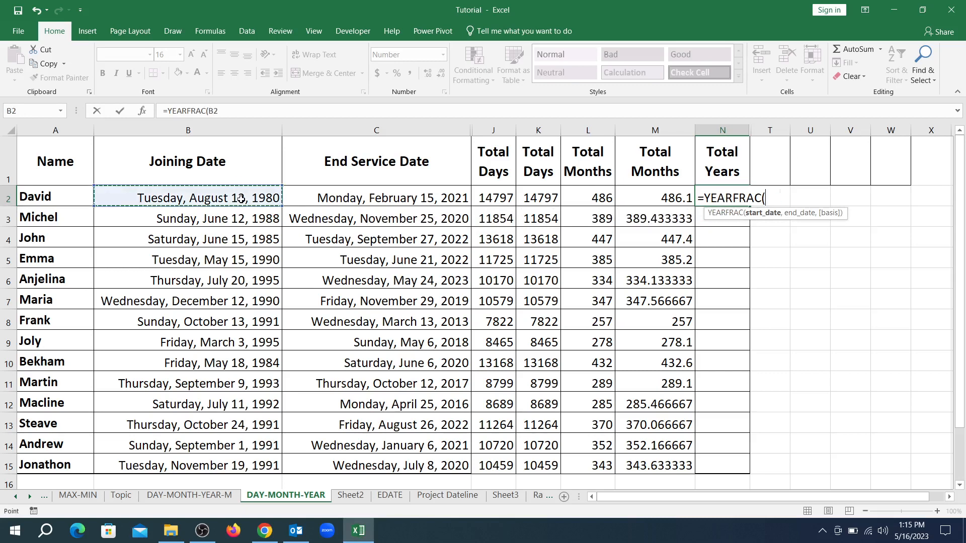
type(",")
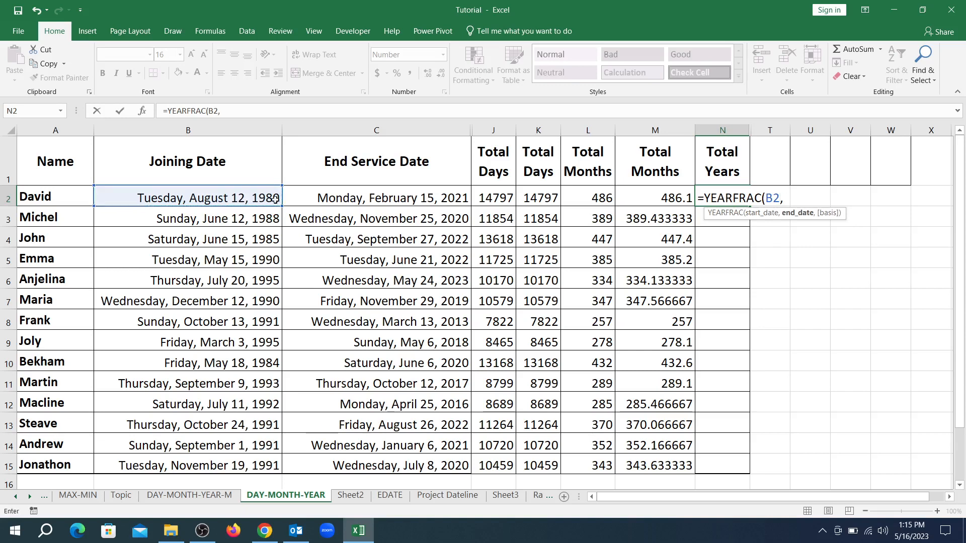
left_click(317, 188)
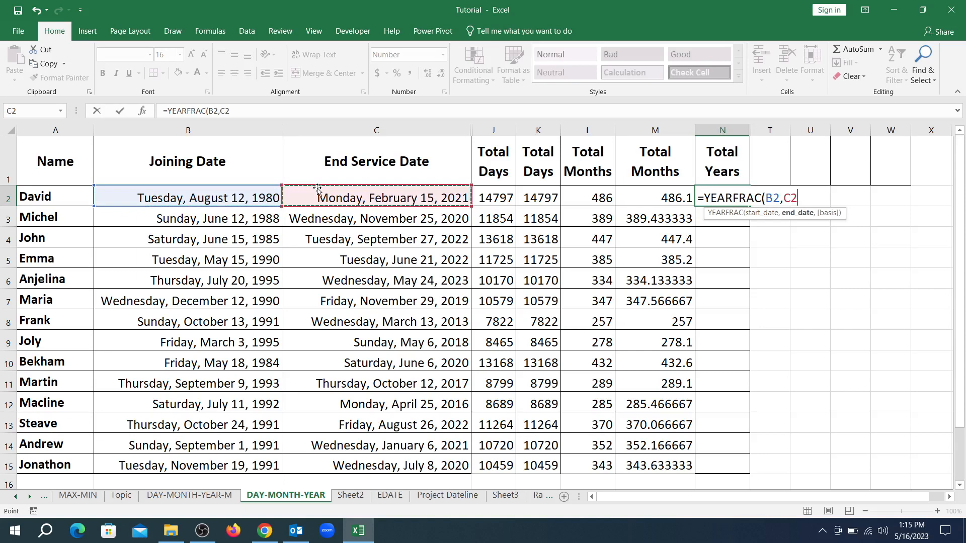
type(")")
key("Return")
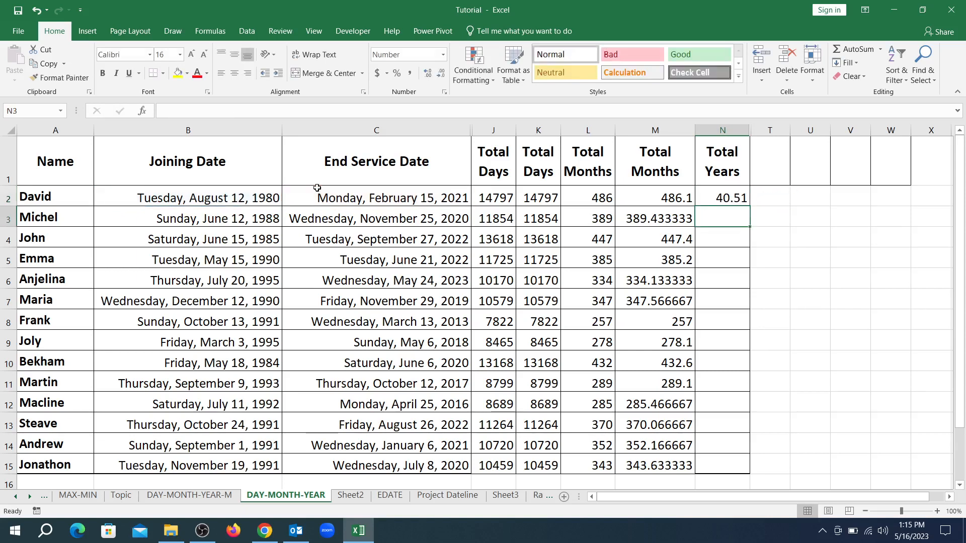
left_click(704, 196)
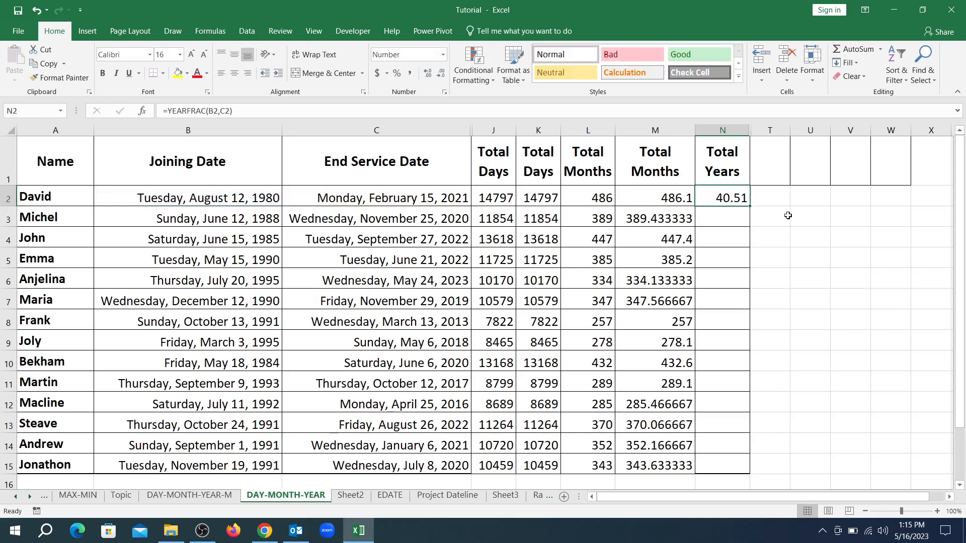
double_click(750, 207)
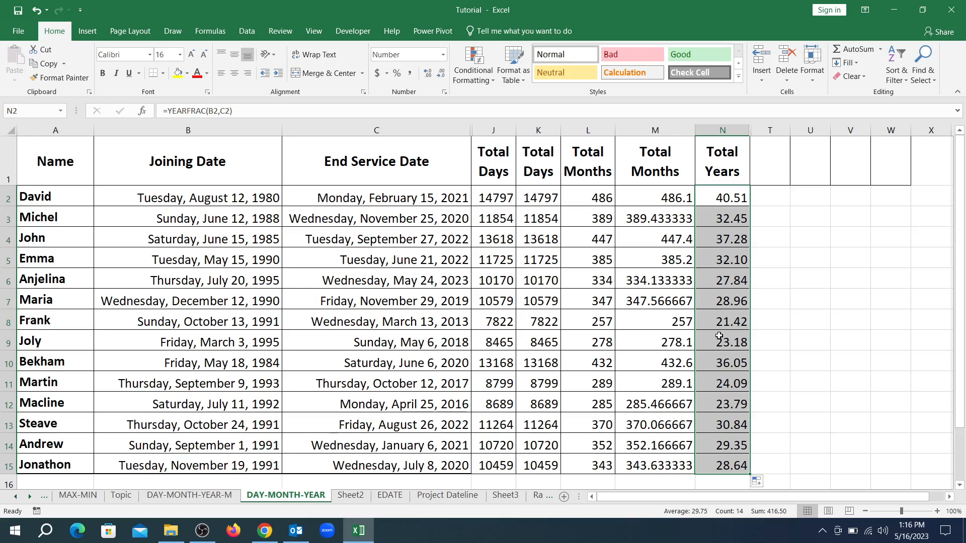
left_click(202, 531)
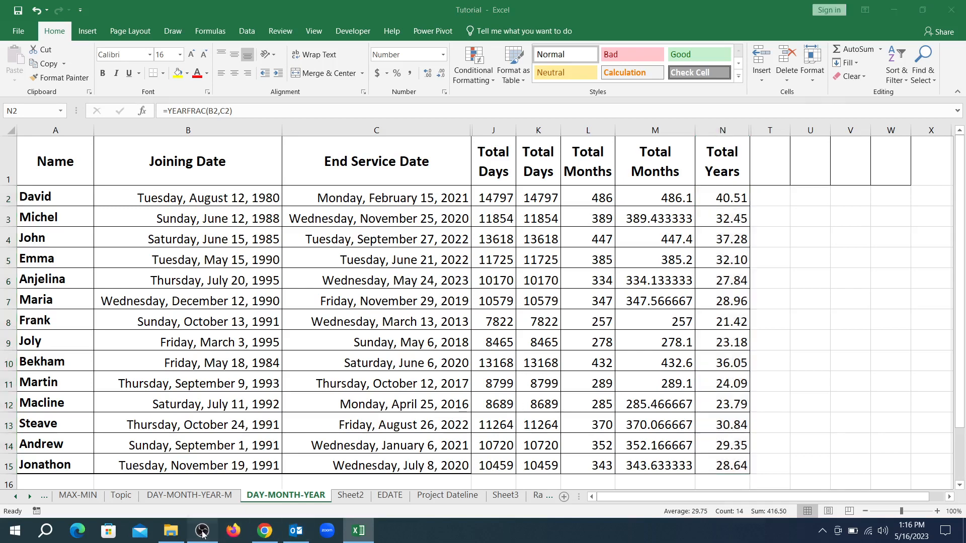